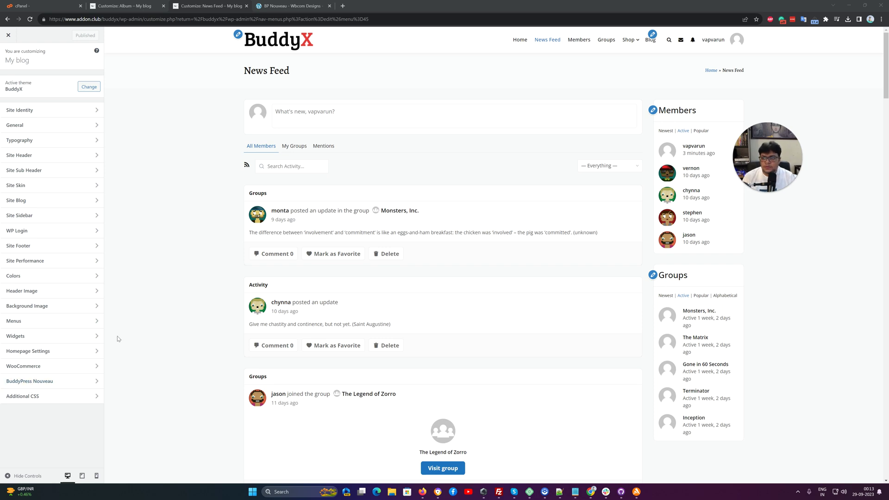
Open the General BP Settings of BuddyPress Nouveau and check the avatar style in the News Feed preview
click(51, 381)
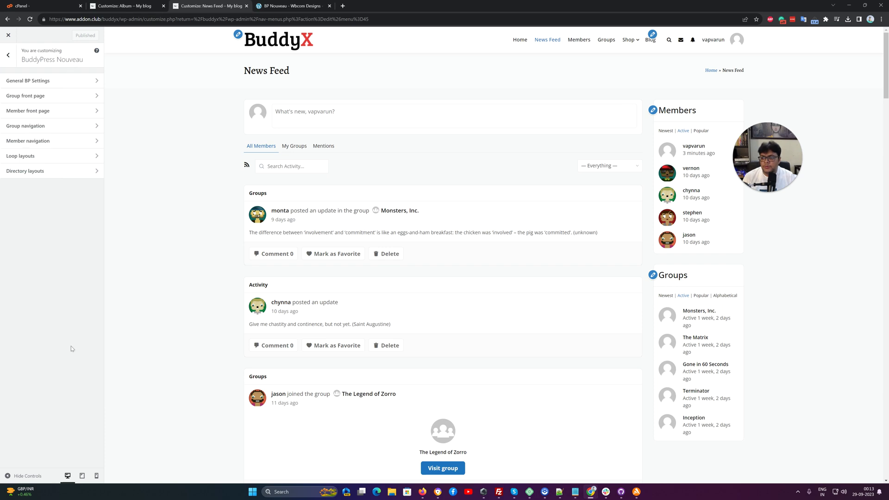
click(63, 86)
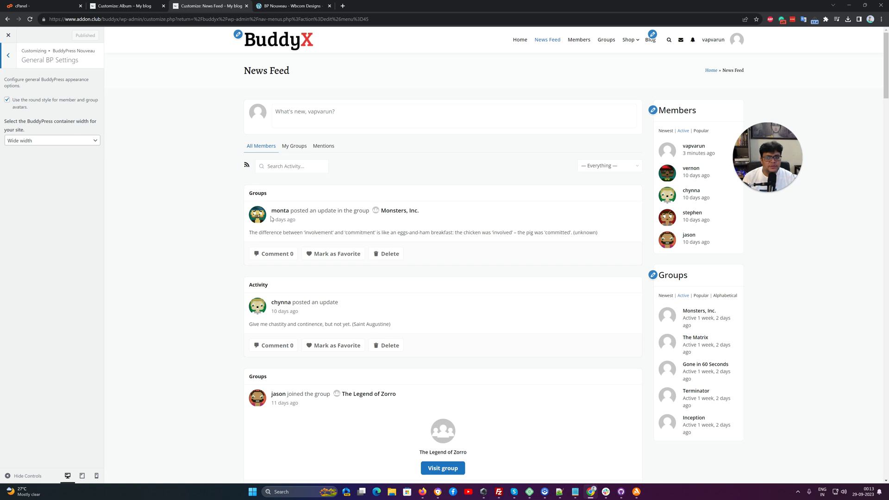
scroll(671, 267, down, 5)
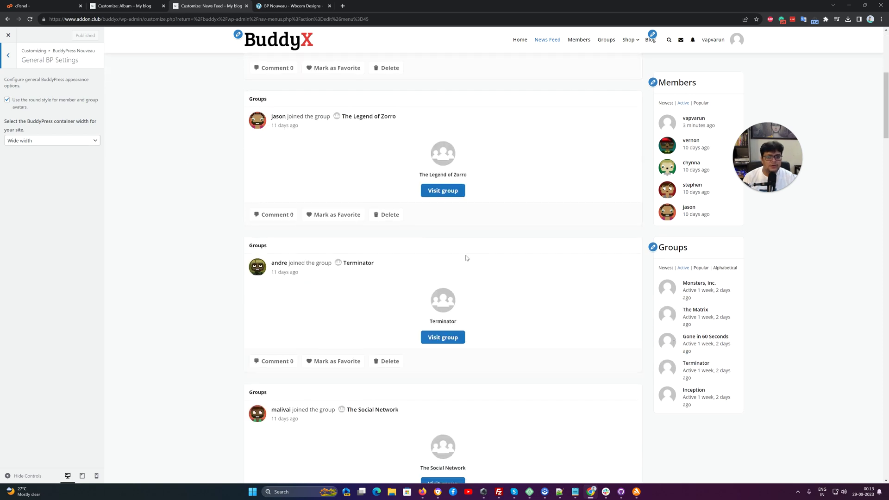
Turn off the round style for member and group avatars, review the News Feed preview, and turn it back on
click(10, 105)
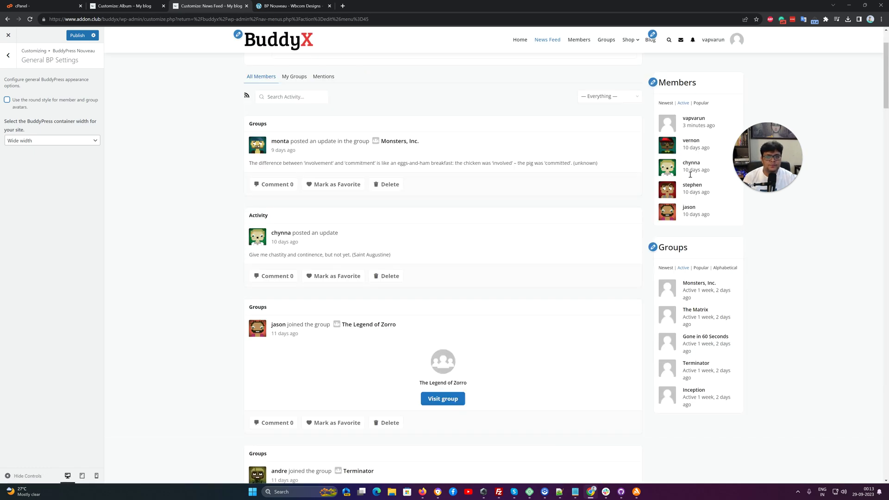
scroll(326, 264, down, 7)
scroll(167, 181, up, 10)
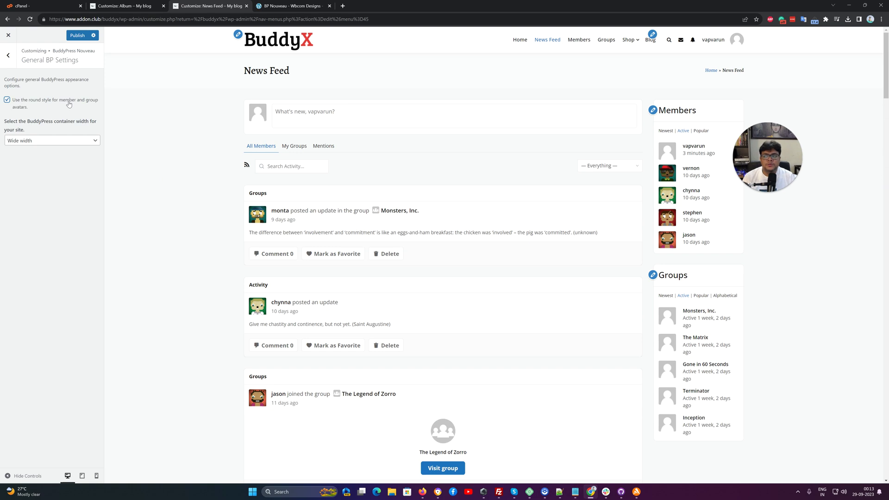
Set the BuddyPress container width to Content width and return to the BuddyPress Nouveau sections
click(56, 140)
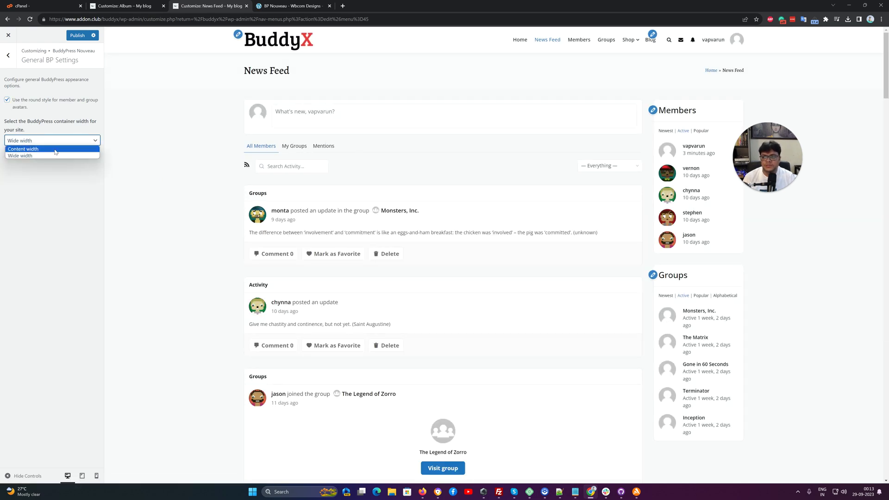
click(55, 150)
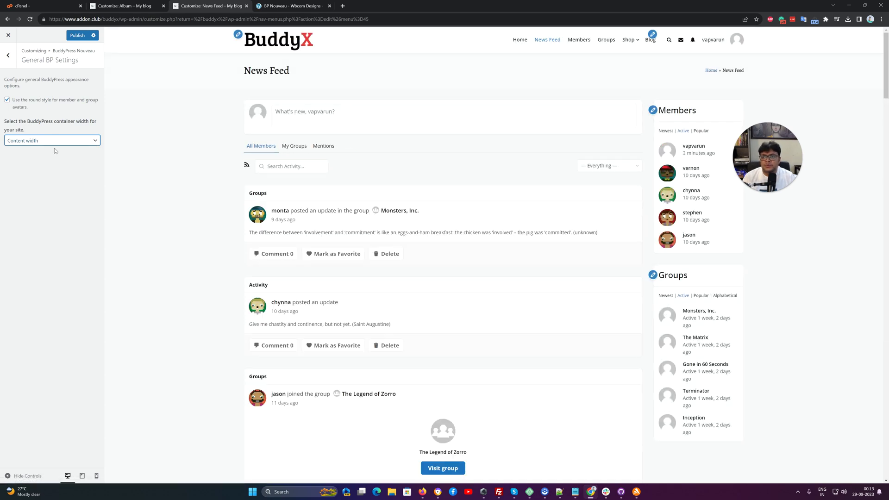
click(44, 142)
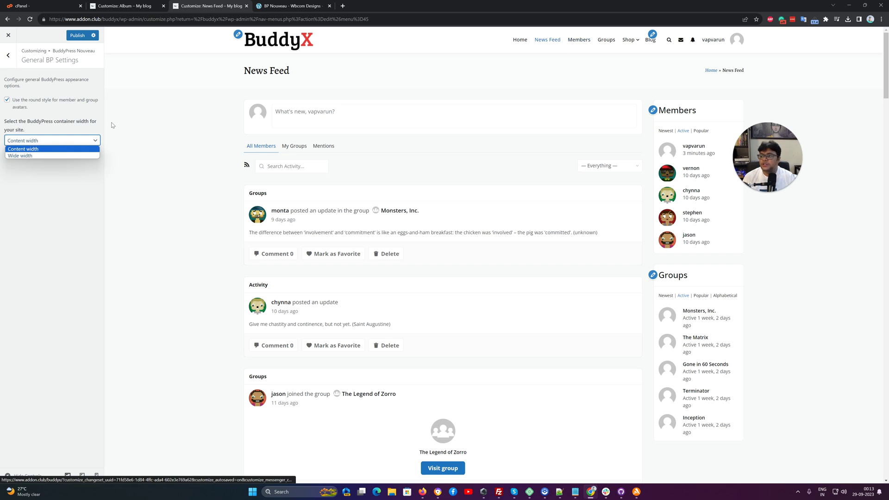
click(40, 140)
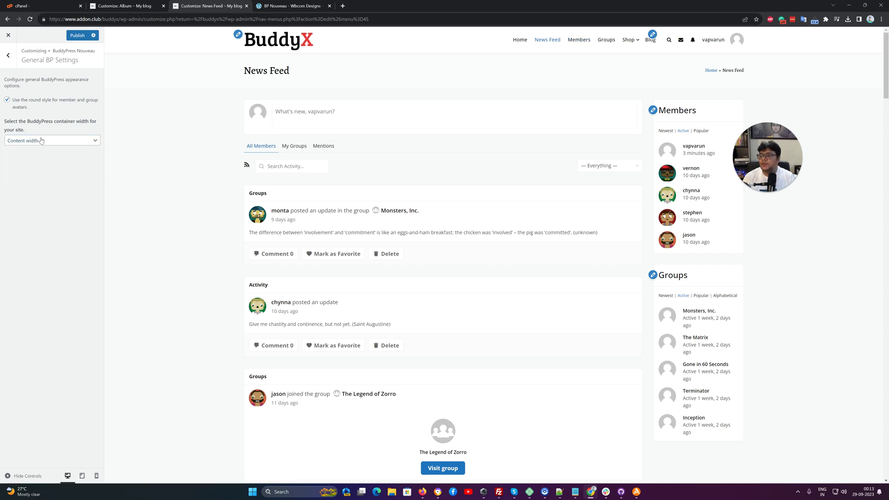
click(9, 55)
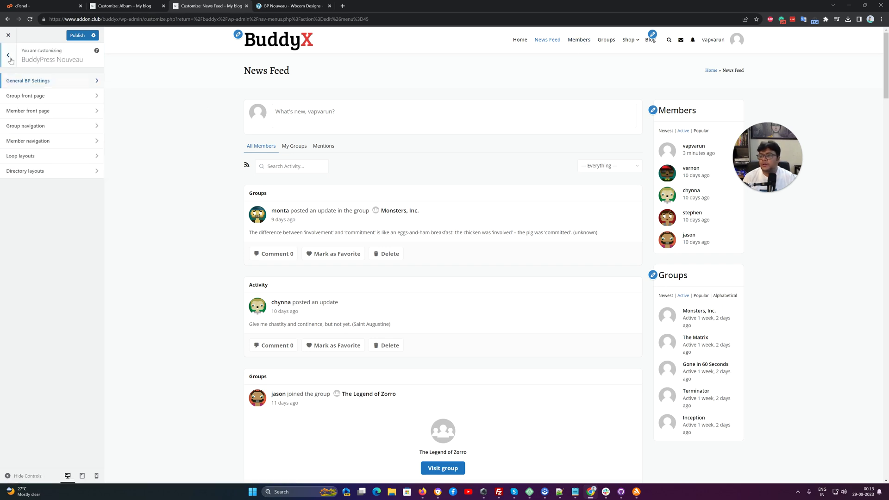
View the Group front page settings and load the first listed member's profile from the Members directory in the preview
click(34, 97)
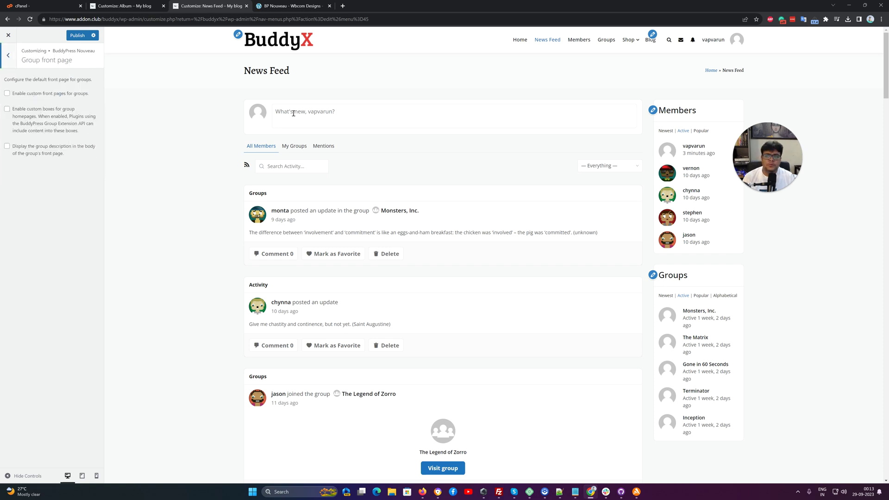
click(578, 41)
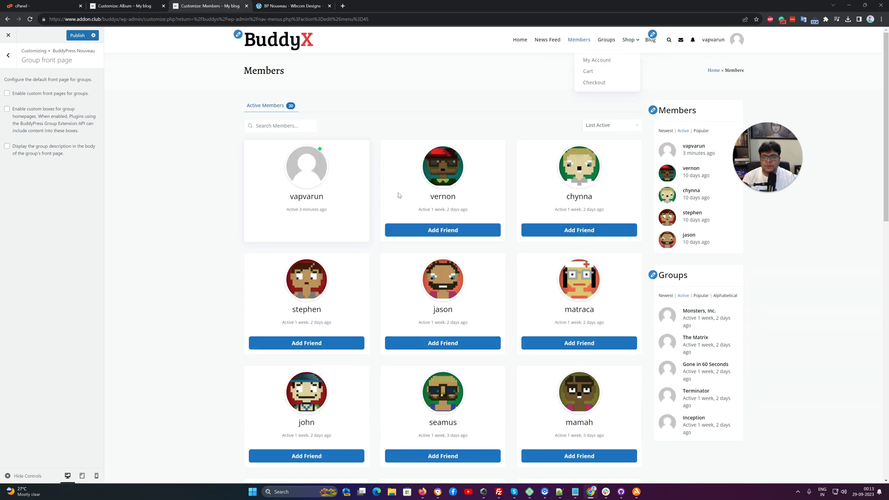
click(307, 197)
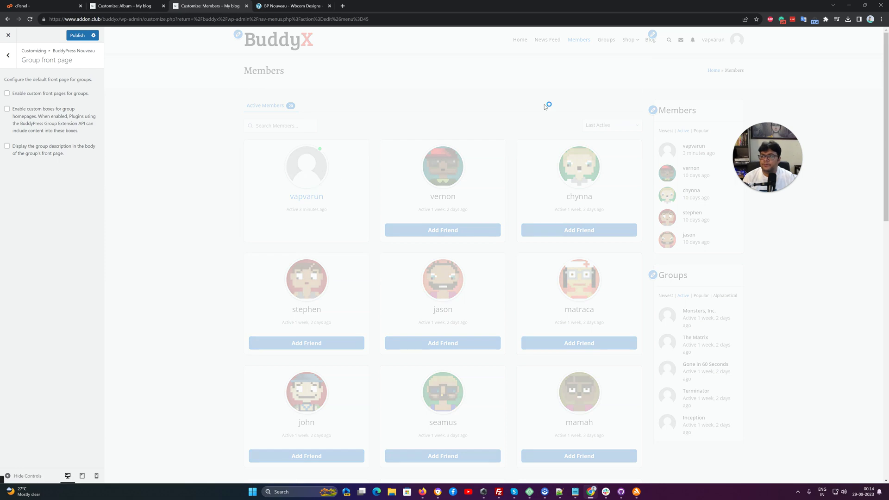
Enable the default front page for member profiles with the WordPress biographical info displayed, and publish the changes
click(8, 55)
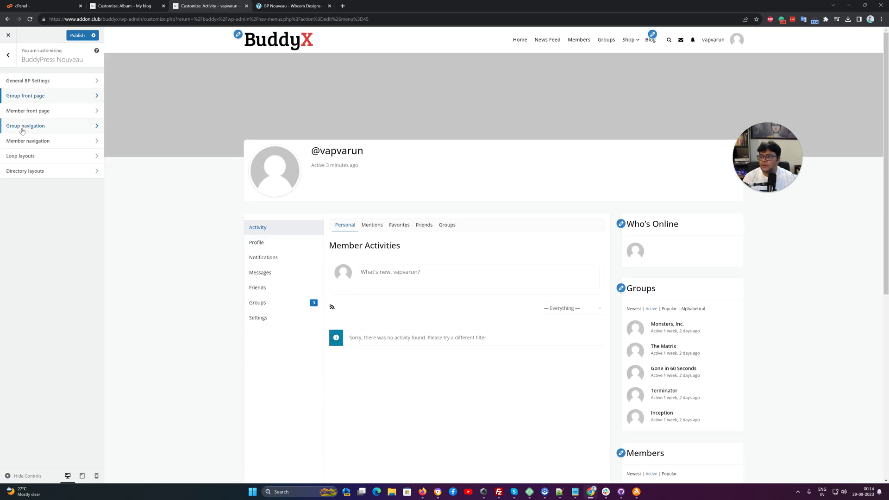
click(25, 114)
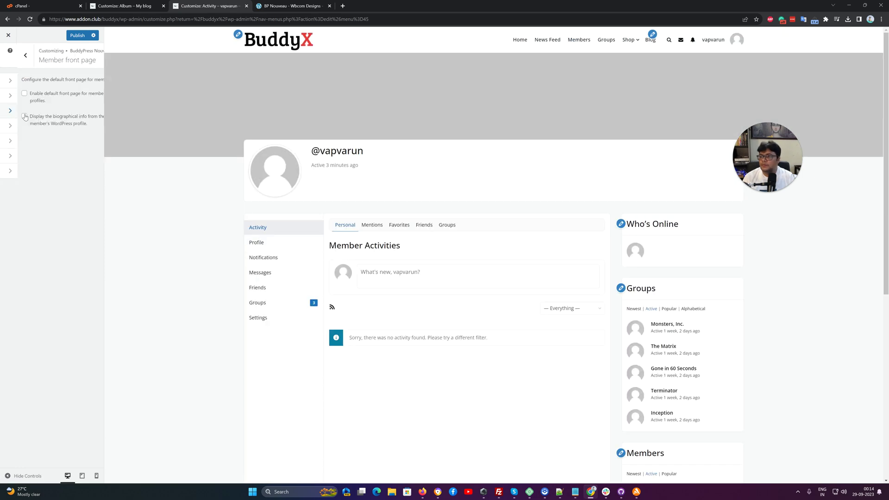
click(57, 97)
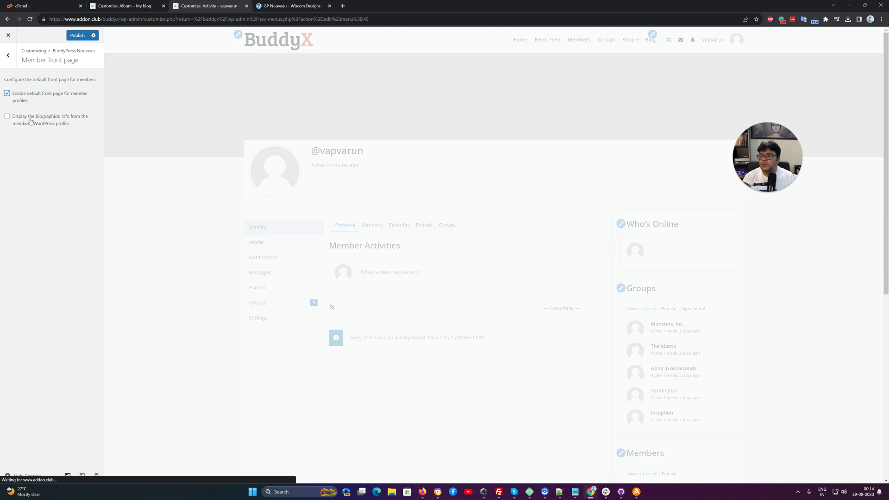
click(36, 125)
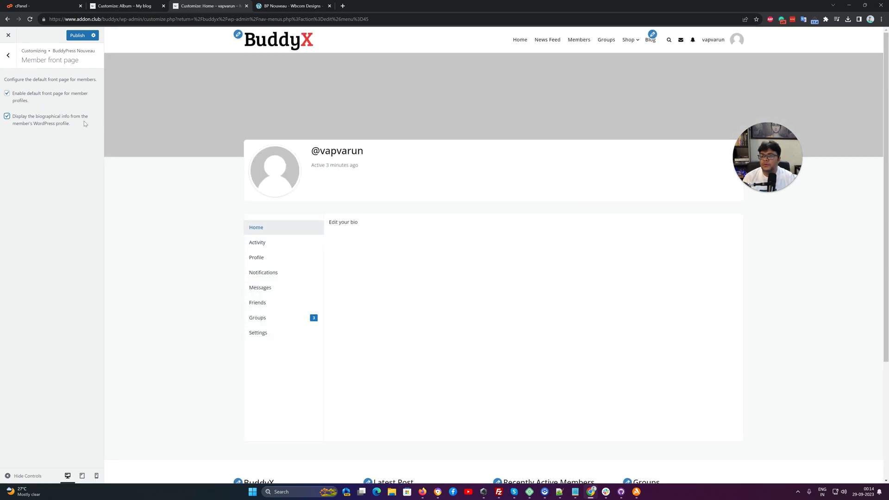
click(77, 36)
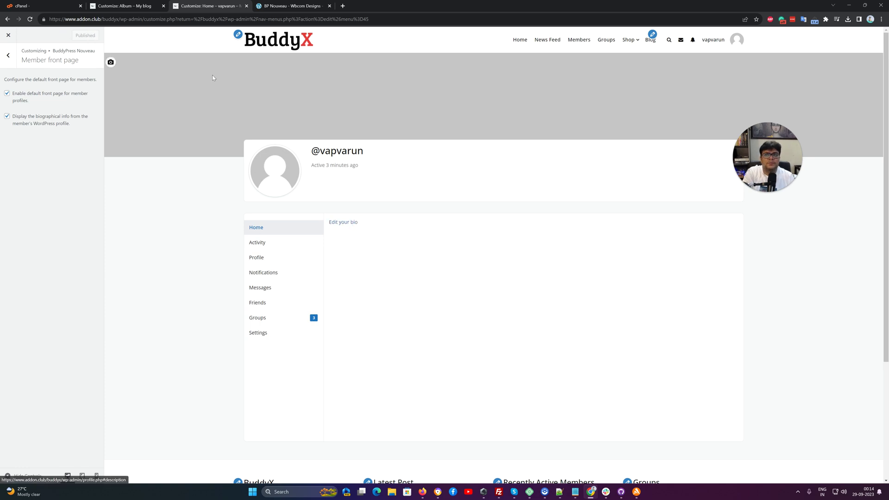
Close the Customizer showing the Album product page to return to the WordPress dashboard
click(115, 5)
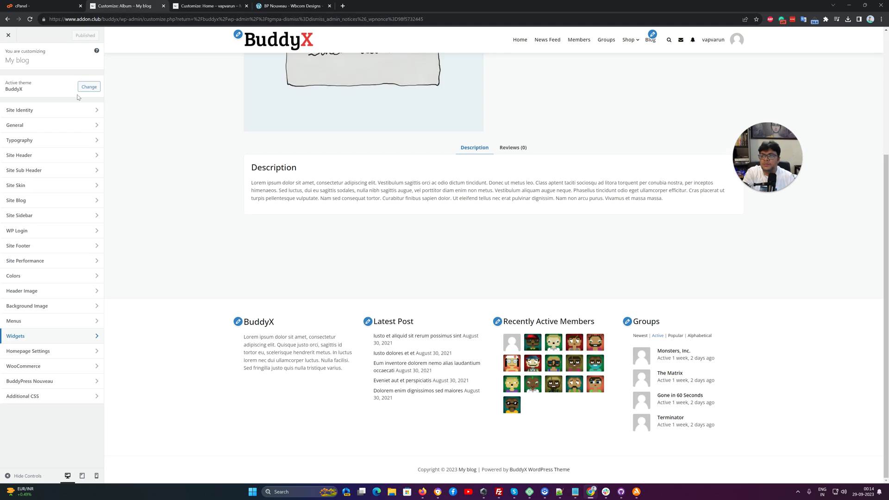
click(12, 43)
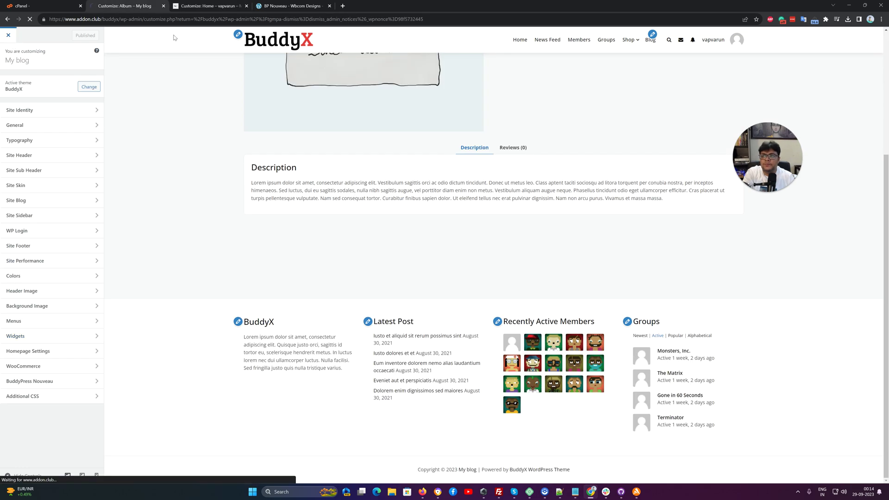
click(220, 3)
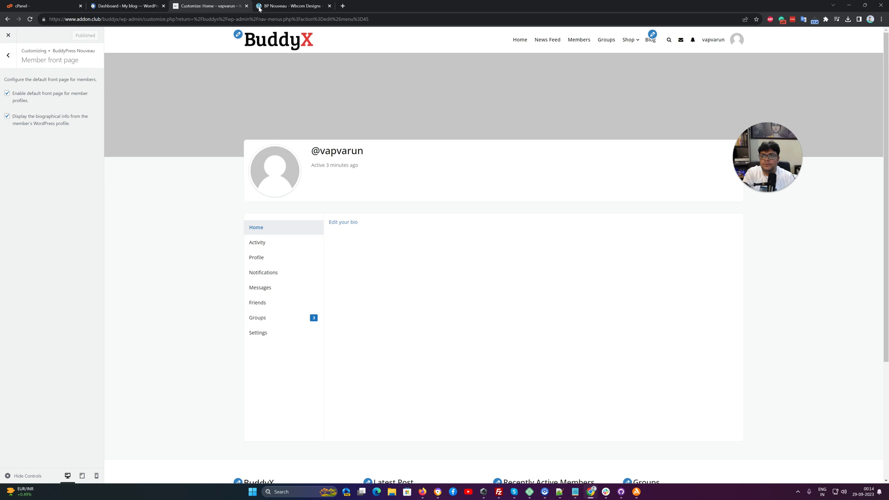
Copy the introductory text of the BP Nouveau documentation page and switch to the WordPress dashboard
click(280, 5)
drag(419, 148, 158, 49)
key(ctrl+c)
click(111, 6)
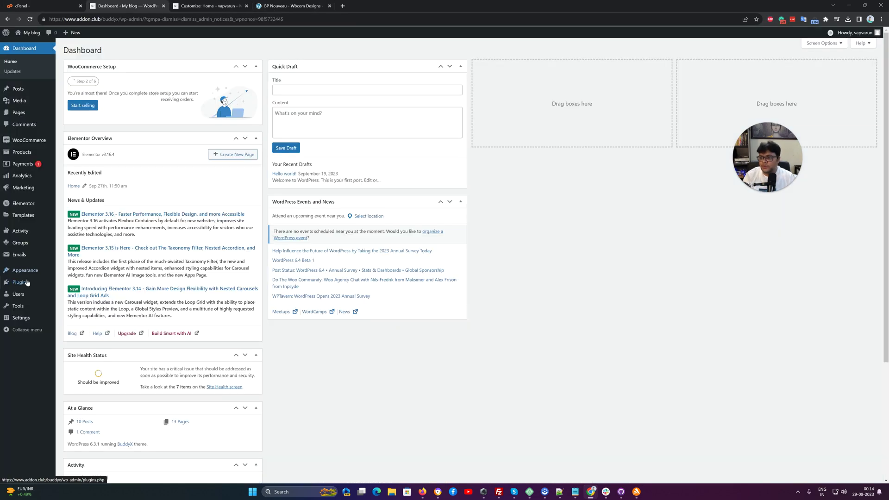
Paste the copied BP Nouveau text into the Biographical Info of the user's own profile and update the profile
mouse_move(27, 283)
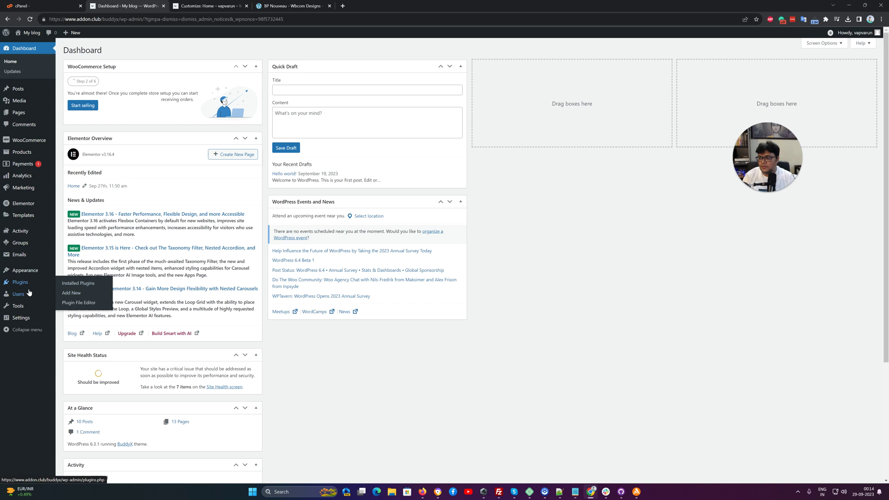
mouse_move(49, 293)
click(68, 315)
scroll(221, 292, down, 7)
click(199, 178)
key(ctrl+v)
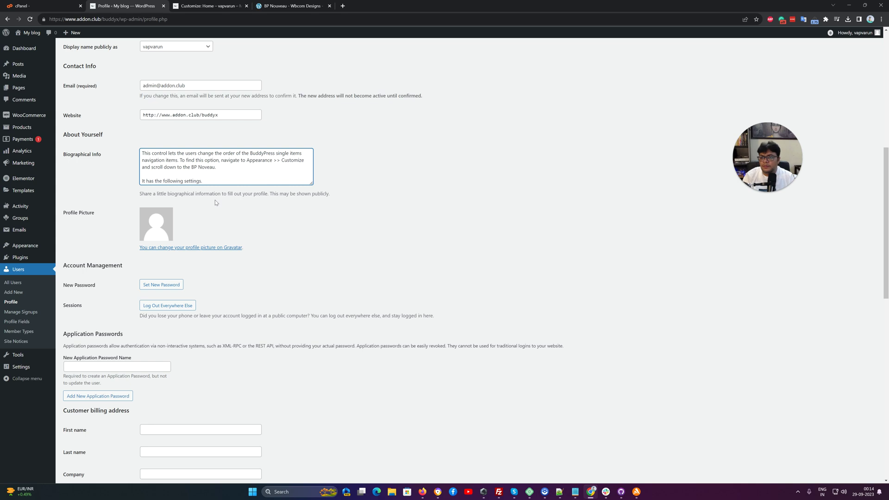
scroll(216, 203, down, 15)
click(88, 447)
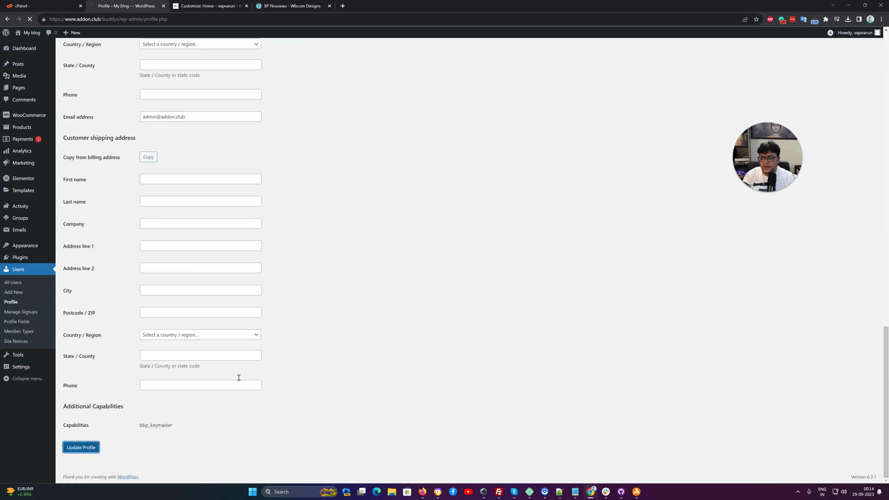
scroll(288, 235, up, 10)
double_click(96, 19)
drag(95, 19, 50, 19)
Fill in the customer billing address with the first name, last name and company "Wbcom Designs"
scroll(170, 167, down, 15)
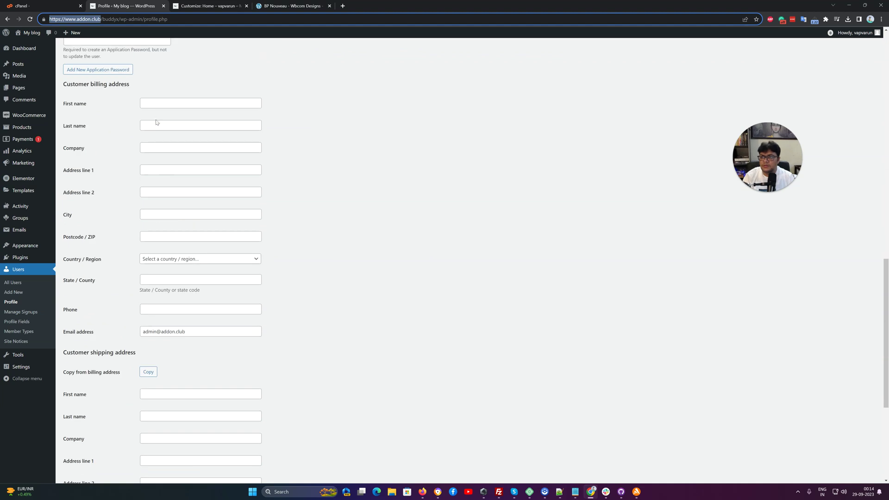
click(159, 104)
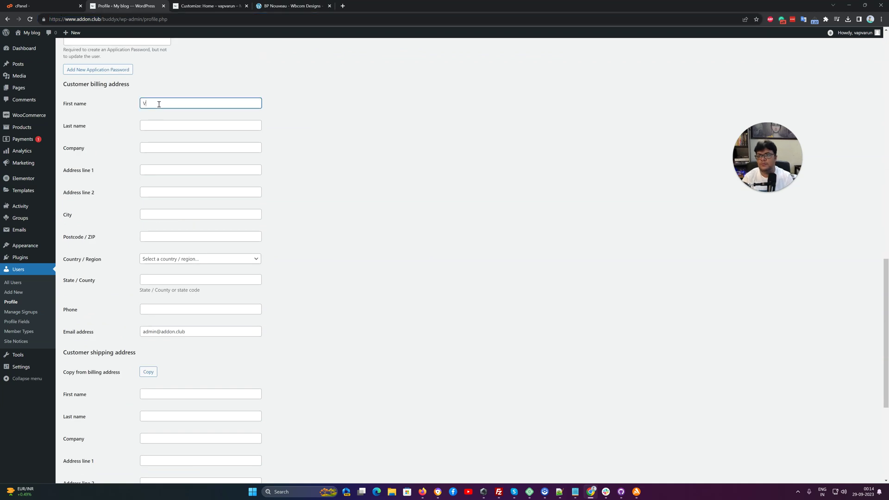
key(Tab)
text(Dubey)
key(Tab)
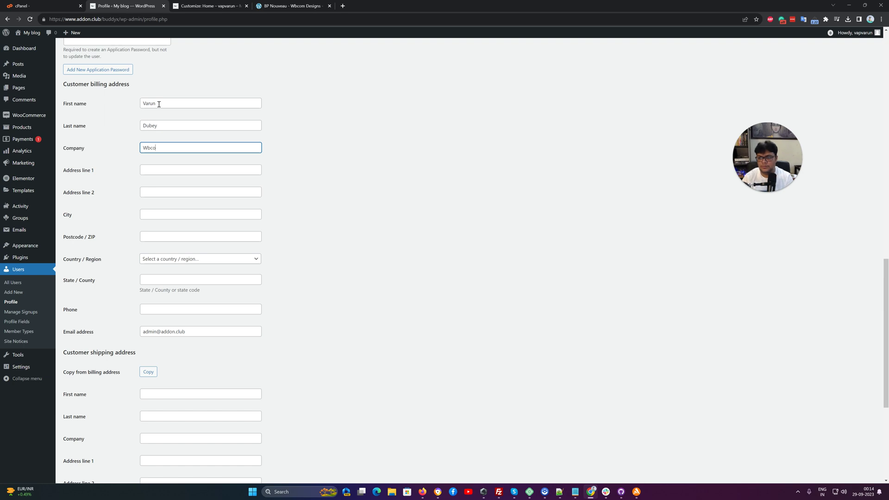
text(Wbcom Designs)
key(Tab)
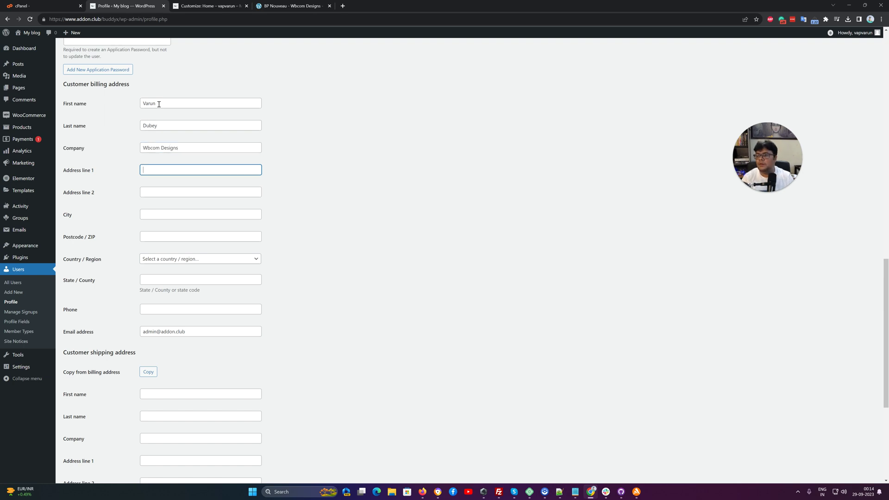
Enter the user's first and last name in the profile's Name section, correcting the first name's capitalization
scroll(159, 274, down, 5)
scroll(166, 195, up, 15)
scroll(166, 195, up, 3)
click(162, 283)
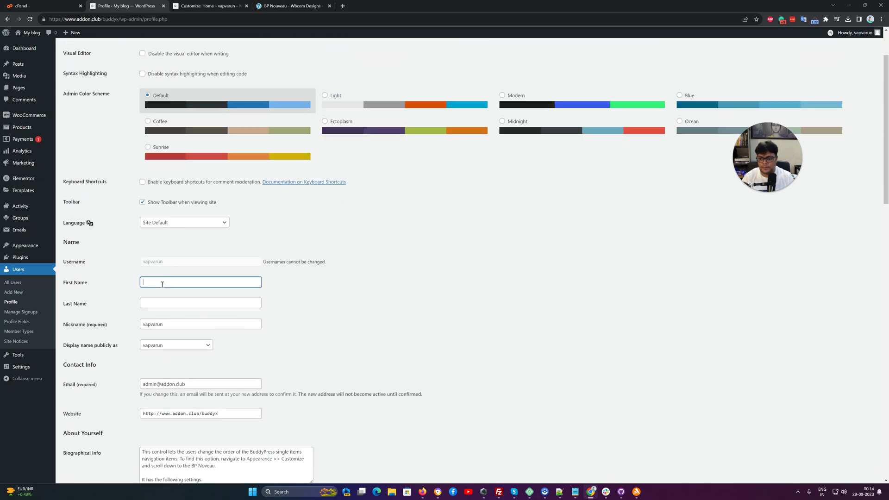
text(VArun)
key(Tab)
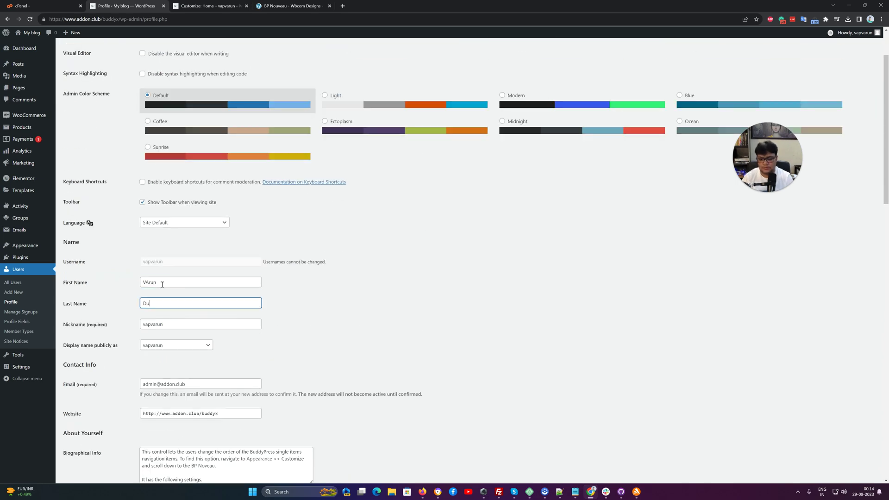
click(147, 283)
key(BackSpace)
text(a)
Update the profile with the new details and go to the BP Nouveau documentation page
scroll(124, 327, down, 5)
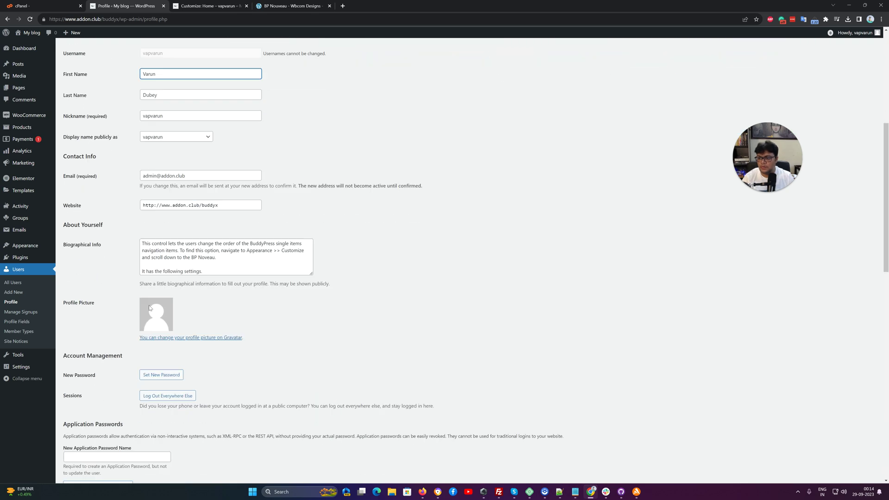
scroll(170, 278, down, 2)
scroll(113, 397, down, 10)
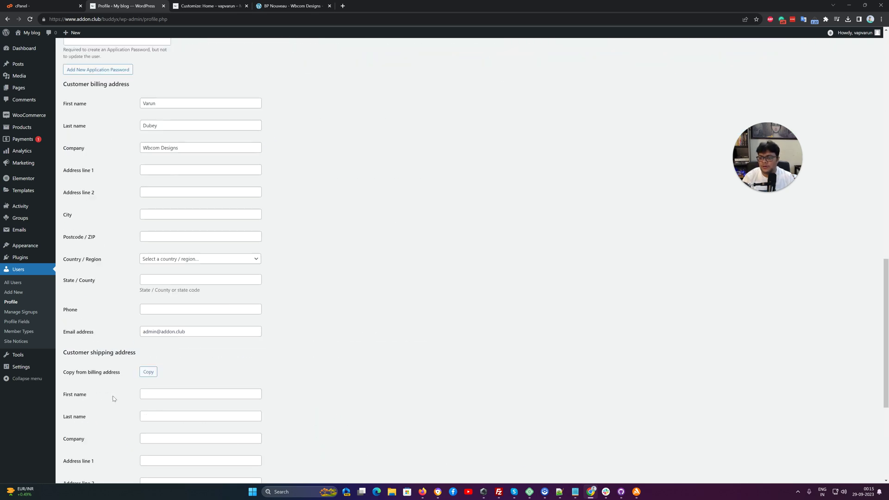
click(85, 446)
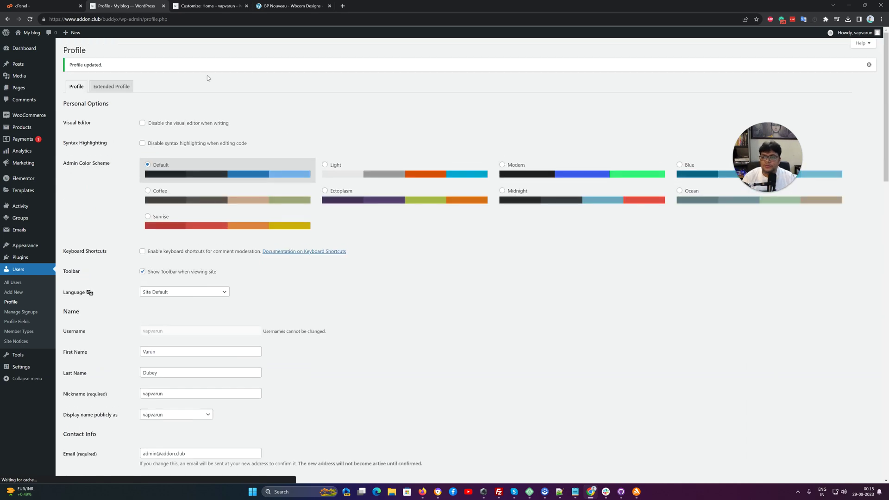
click(278, 6)
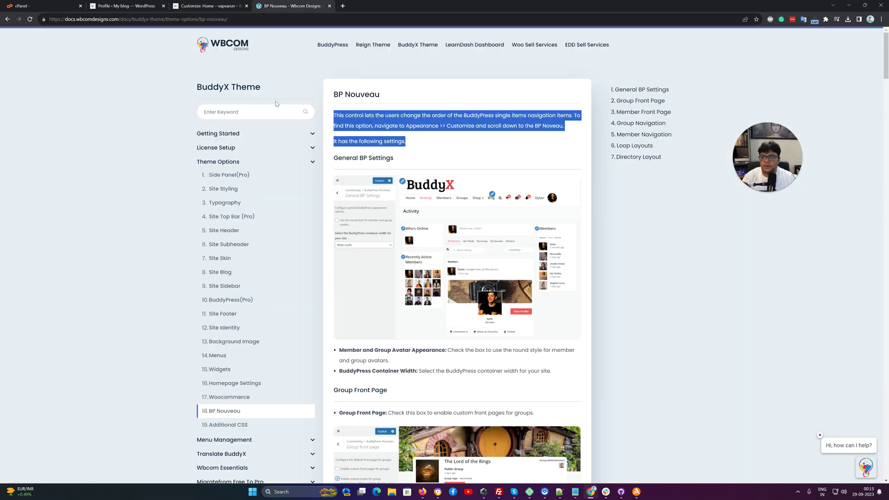
Return to the customizer, preview the user's own profile from the Members directory, and disable the default front page for member profiles
click(208, 6)
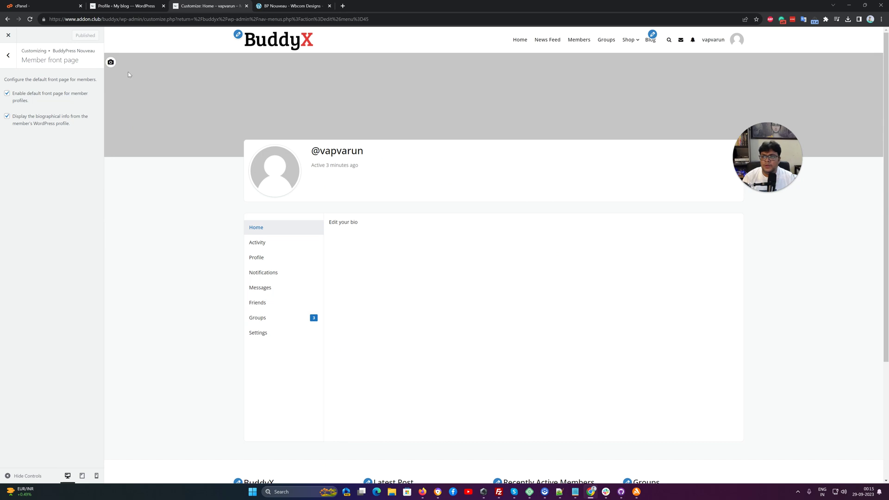
click(8, 55)
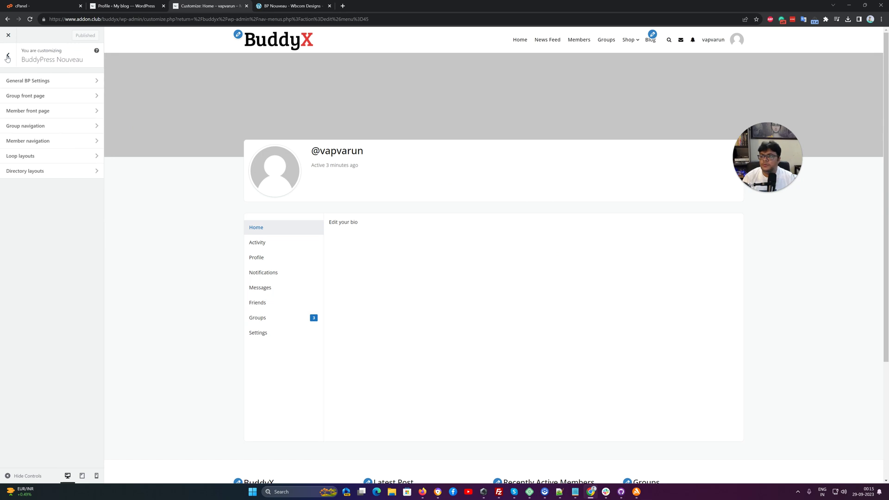
click(573, 39)
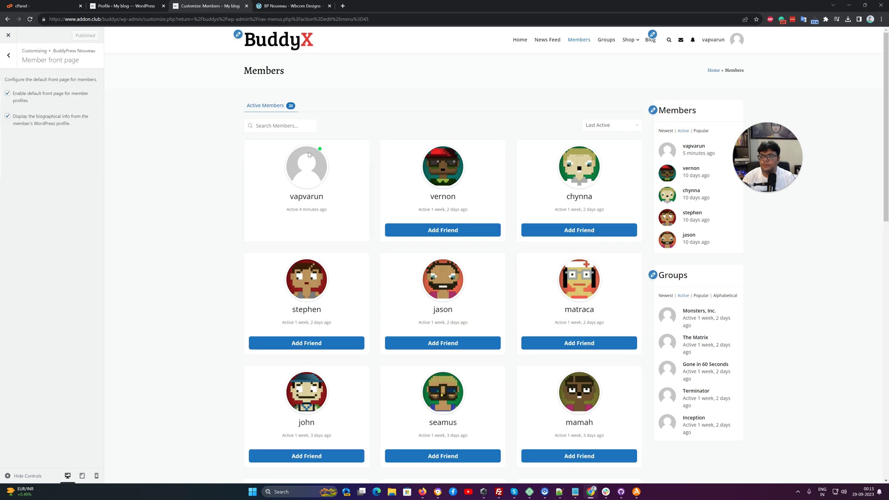
click(322, 181)
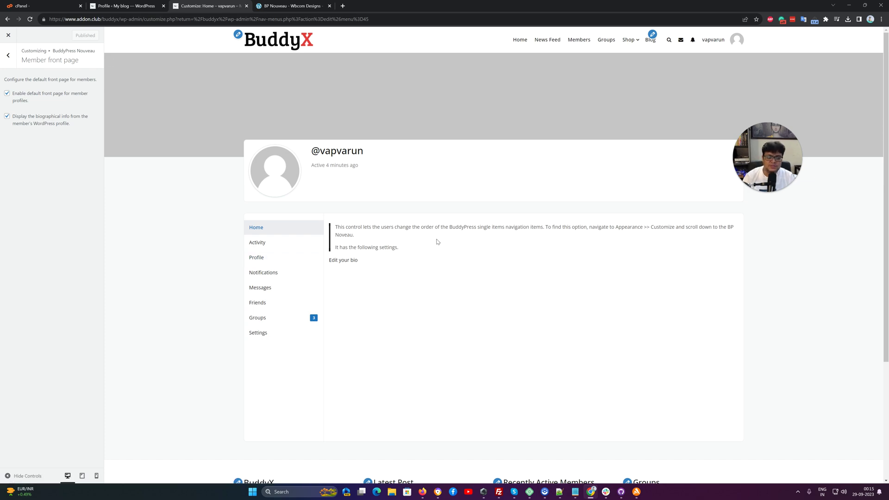
click(64, 97)
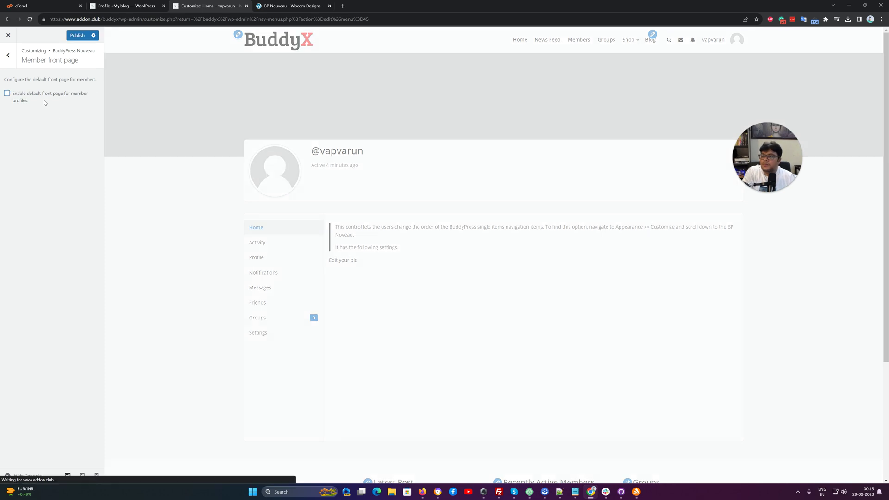
click(8, 55)
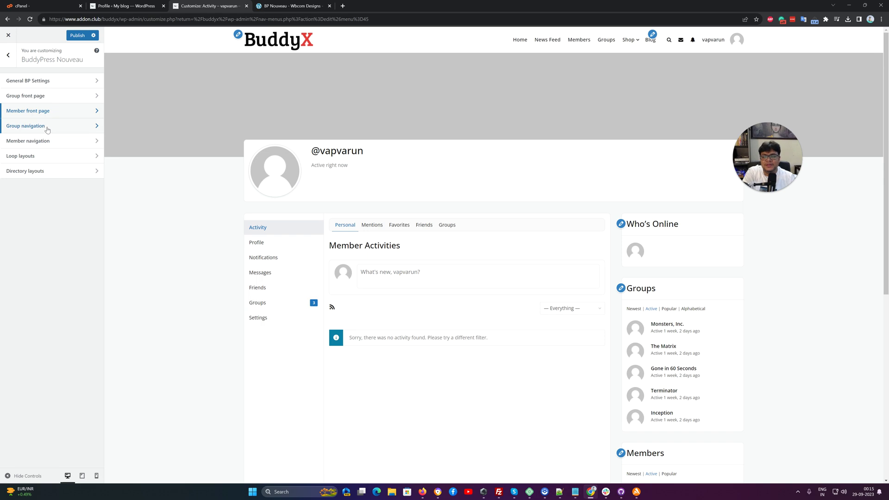
With the Monsters, Inc. group previewed, turn off vertical group navigation, move Members above Home (Activity), and publish
click(48, 96)
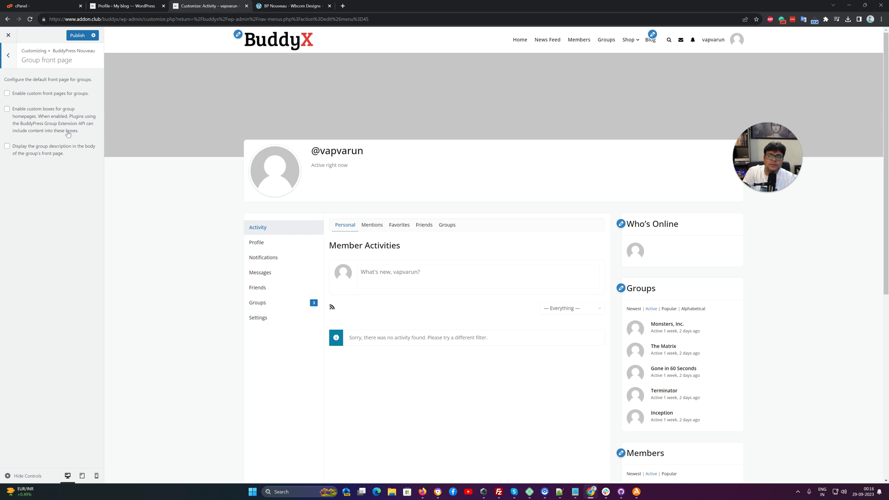
click(610, 39)
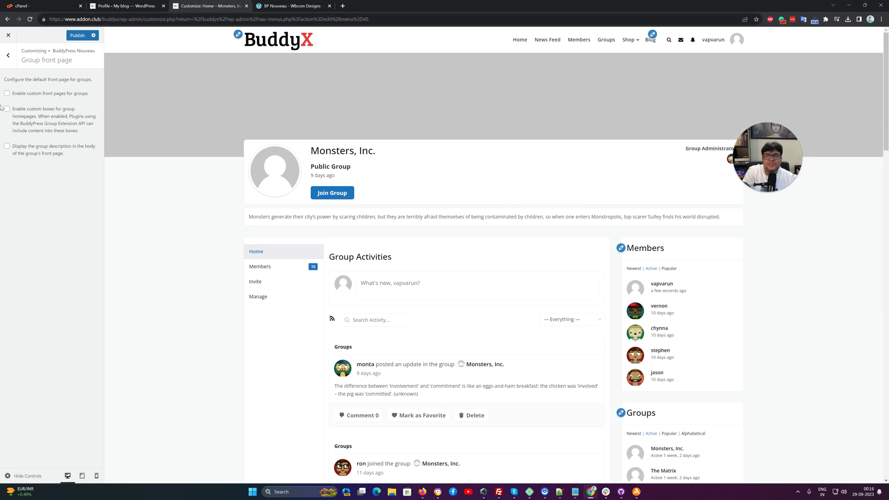
click(14, 57)
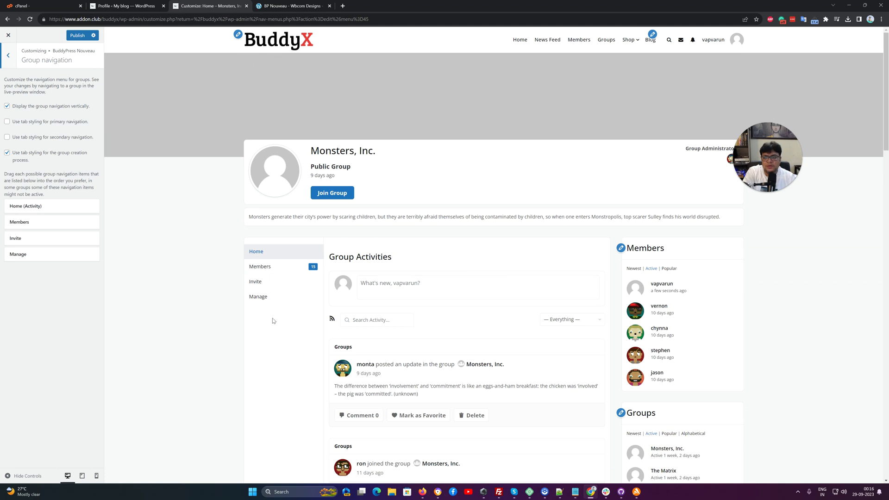
click(40, 108)
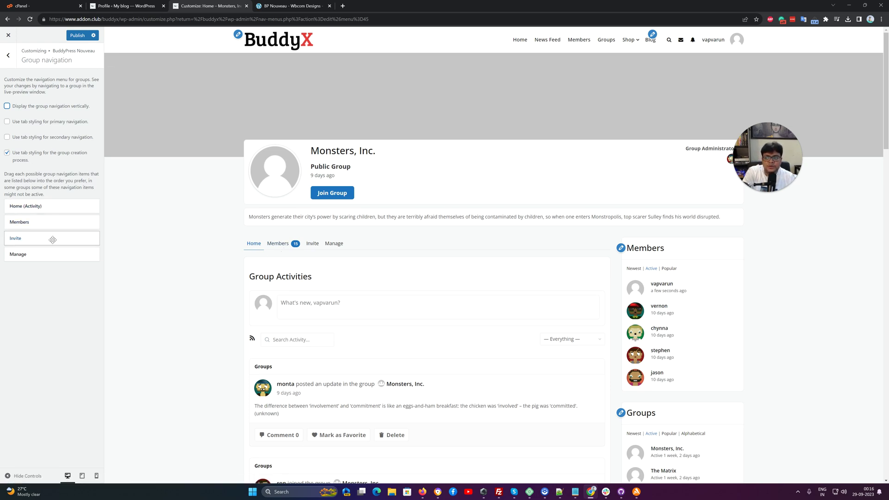
drag(43, 221, 58, 203)
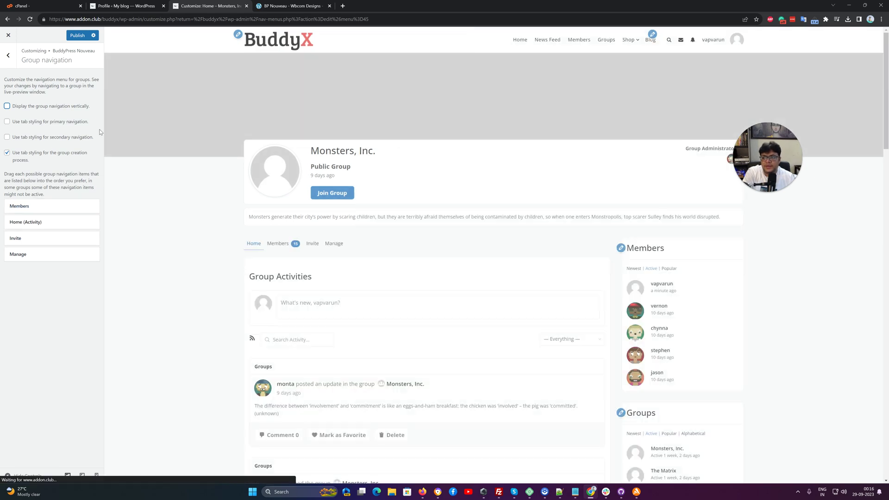
click(77, 38)
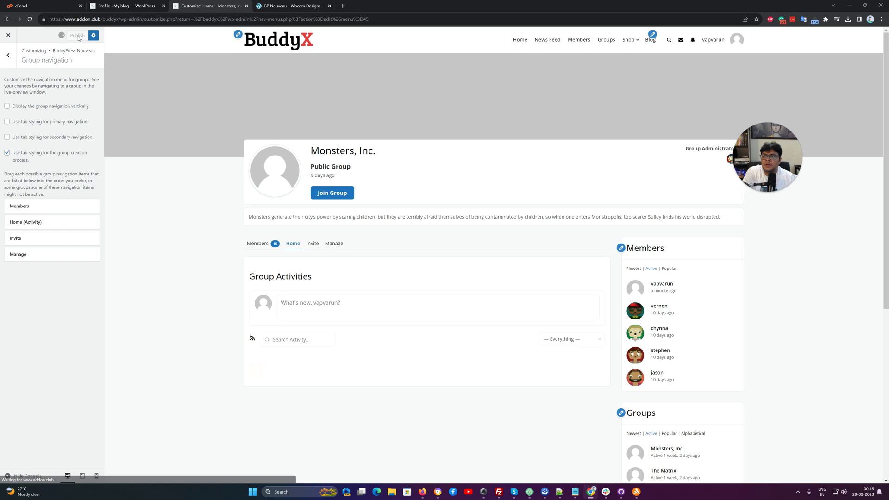
Reload the customizer and reopen the Group navigation settings of BuddyPress Nouveau
right_click(166, 138)
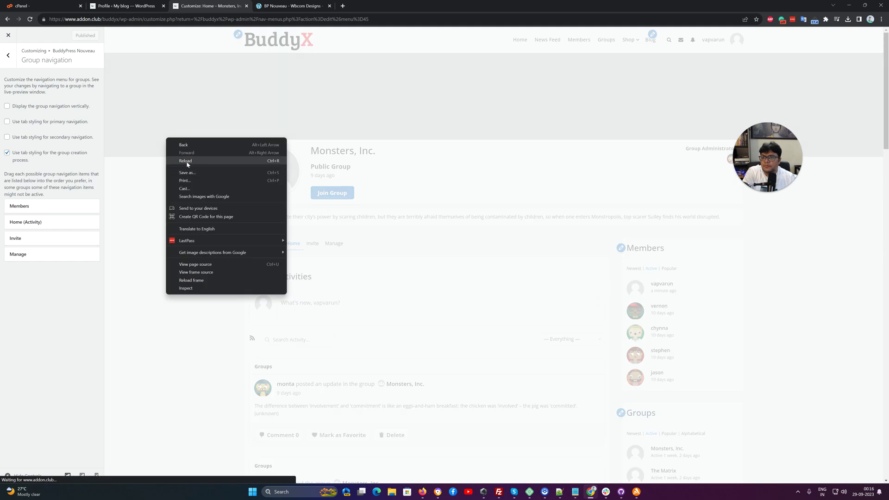
click(184, 163)
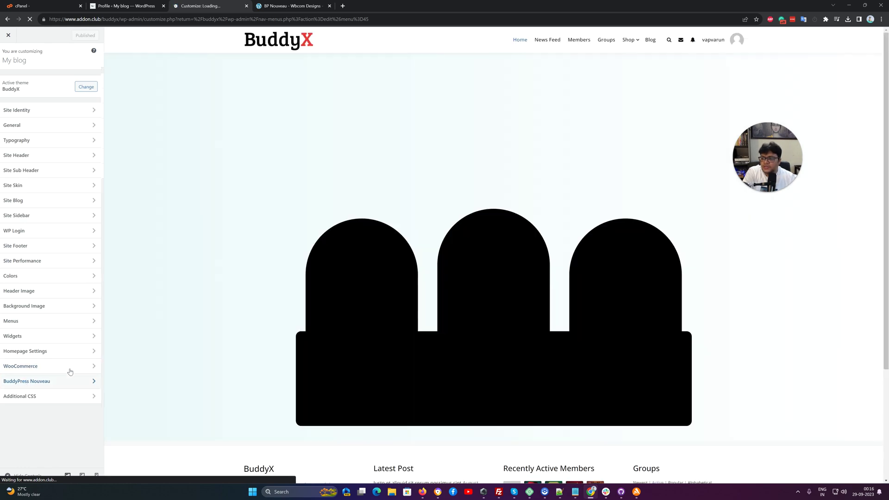
click(28, 381)
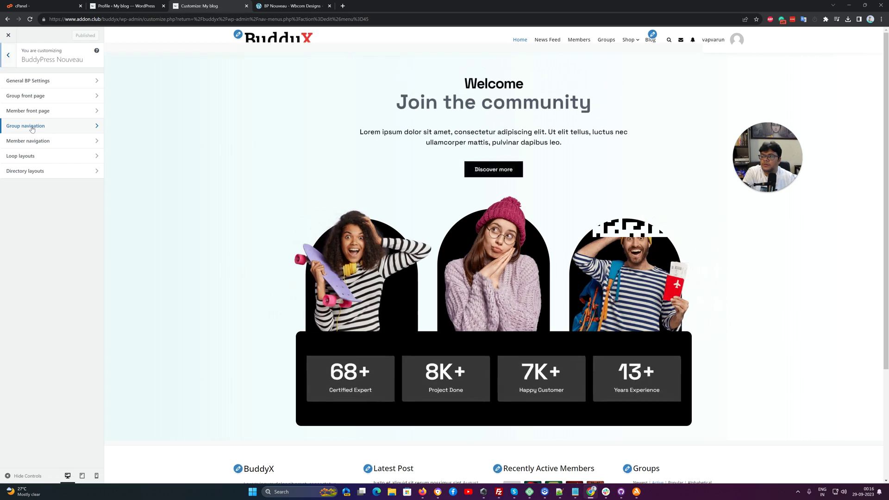
click(32, 129)
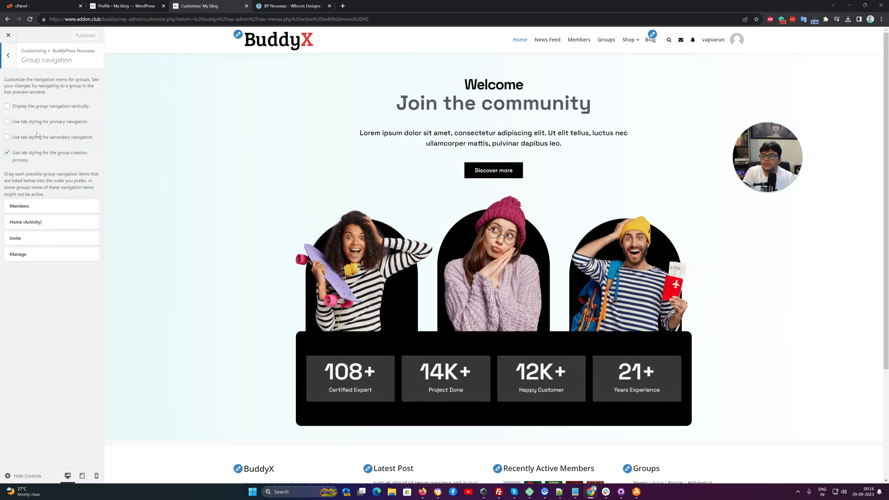
Preview the Monsters, Inc. group, move Home (Activity) back above Members in the group navigation order, and publish
click(601, 44)
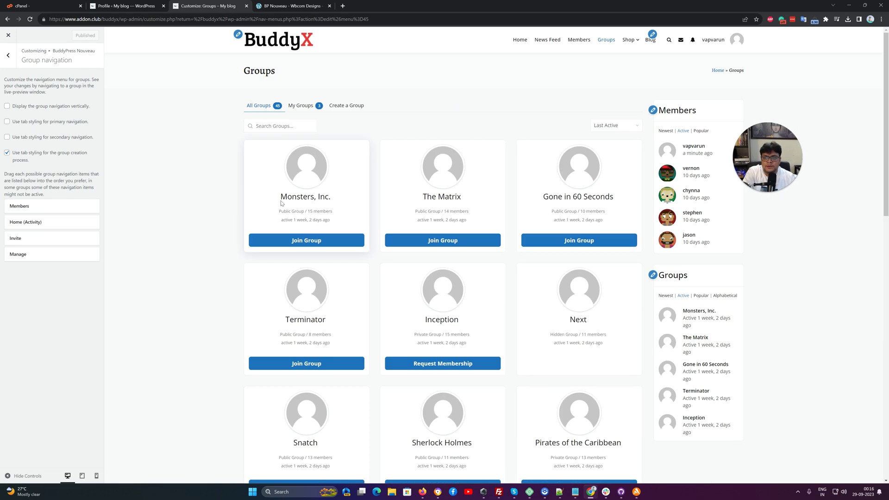
click(269, 199)
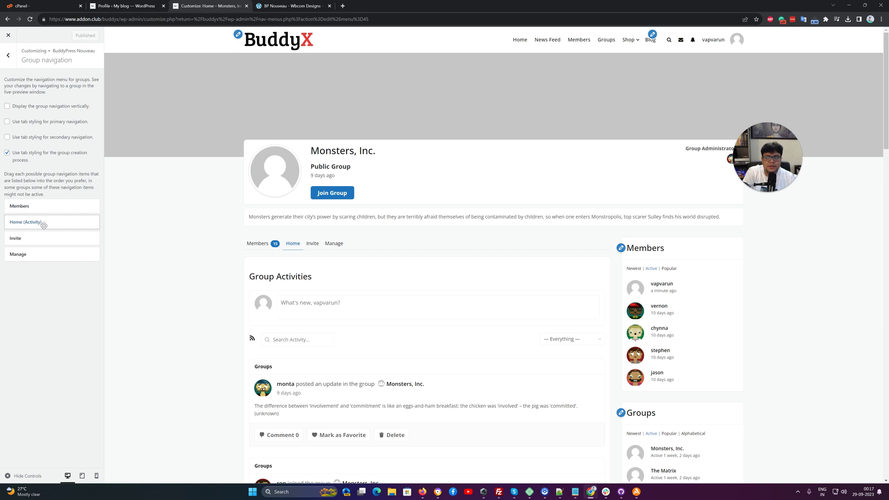
drag(44, 224, 44, 204)
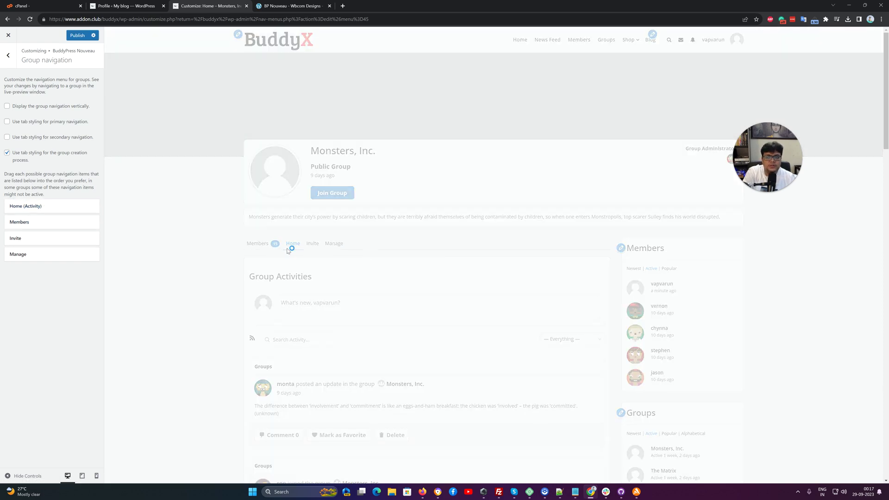
click(78, 38)
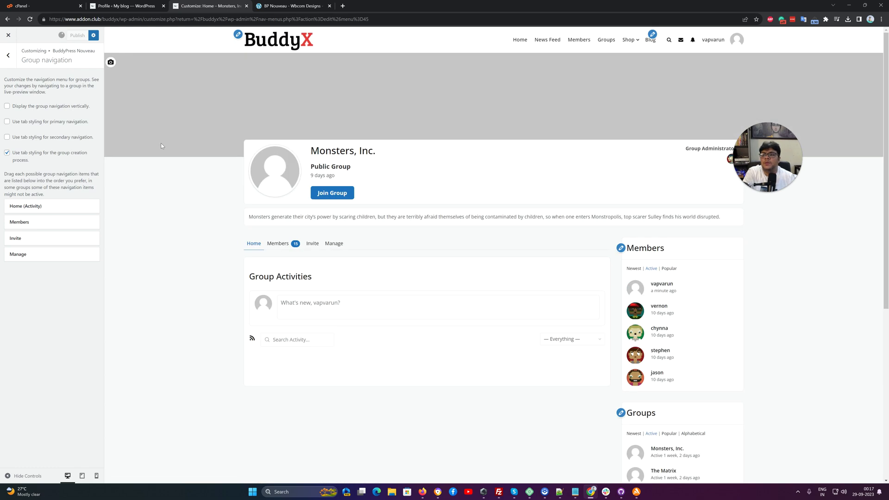
In Member navigation, preview the user's own profile, turn off the vertical display of the member navigation, and publish
click(11, 61)
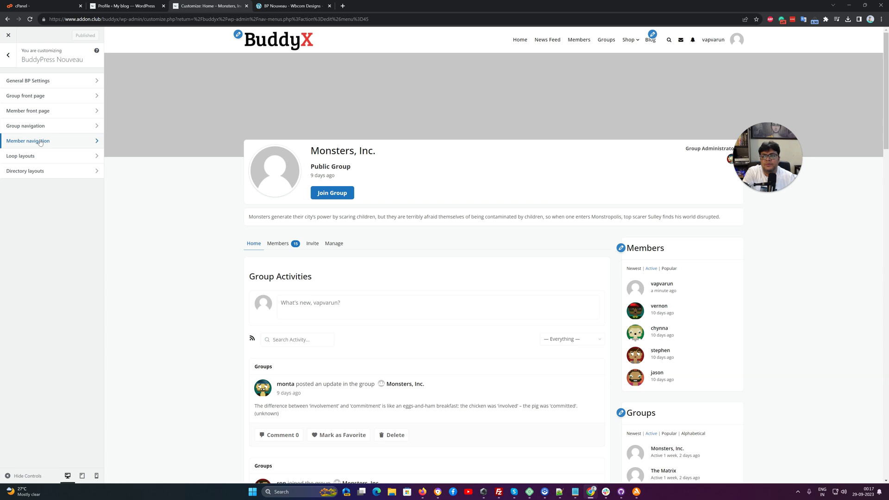
click(39, 141)
click(578, 40)
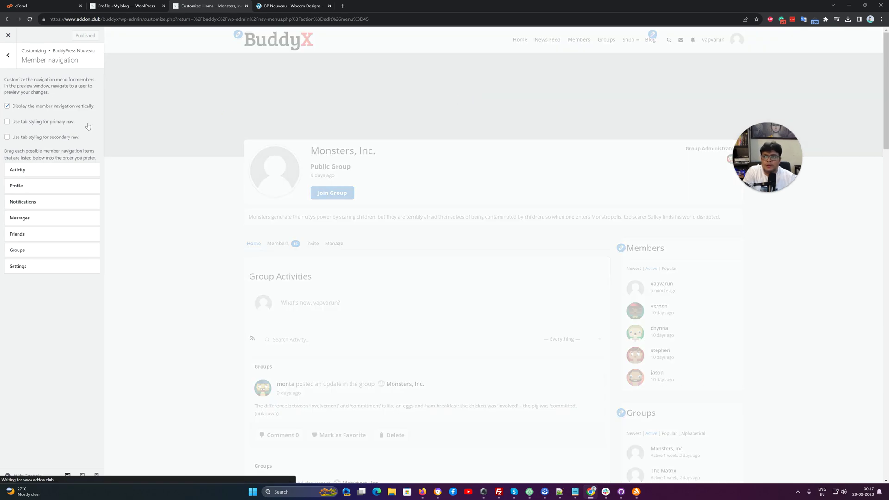
mouse_move(310, 200)
mouse_down()
mouse_move(373, 207)
mouse_move(320, 200)
mouse_up()
click(318, 198)
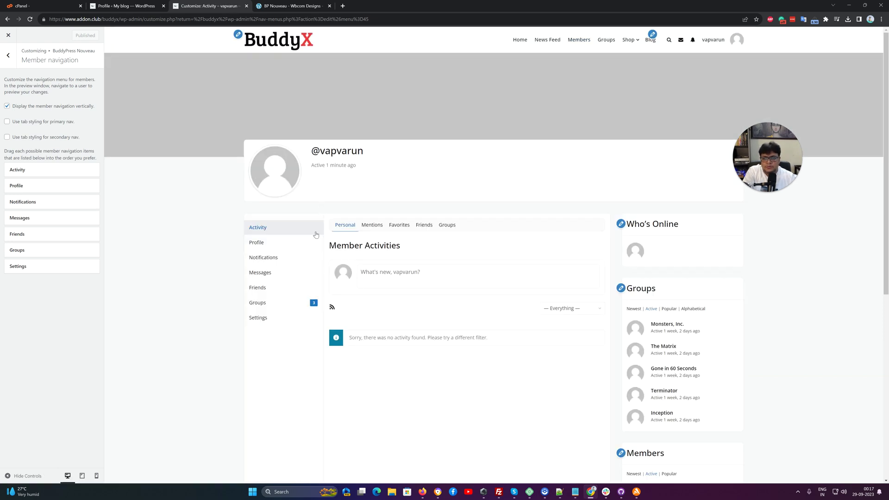
click(31, 108)
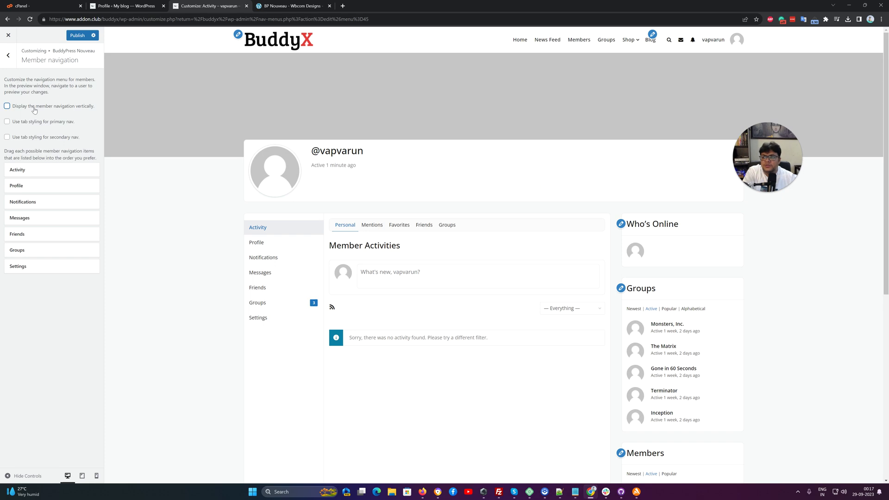
key(ctrl+s)
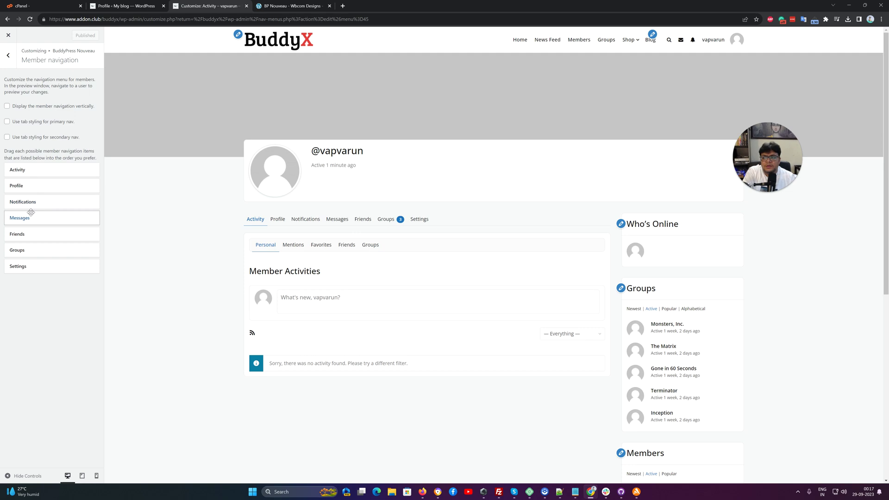
Move Notifications between Groups and Settings in the member navigation order and publish the change
drag(47, 207, 70, 253)
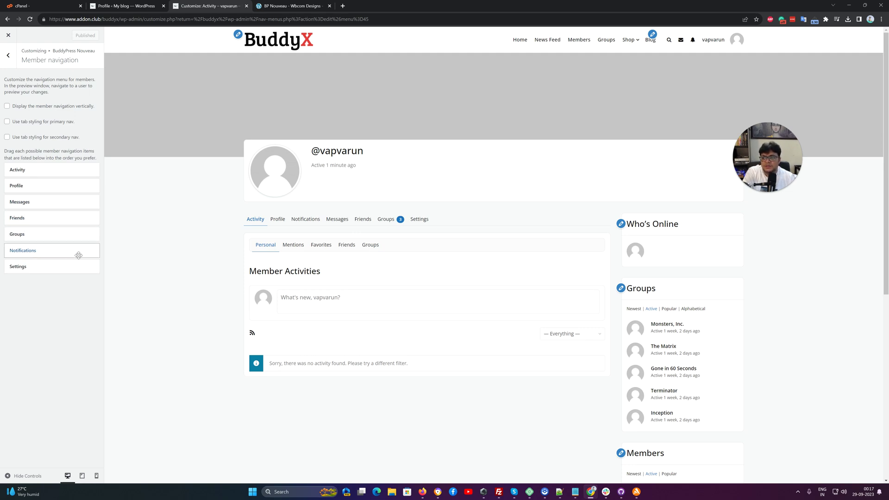
click(74, 36)
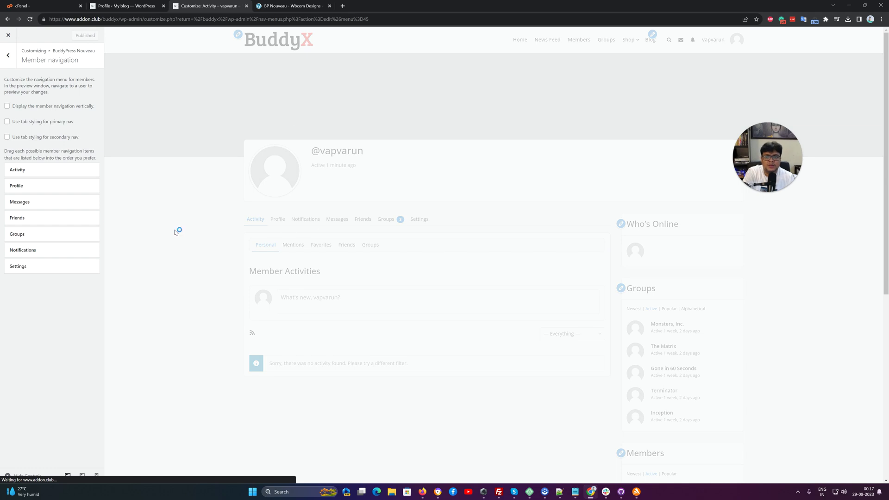
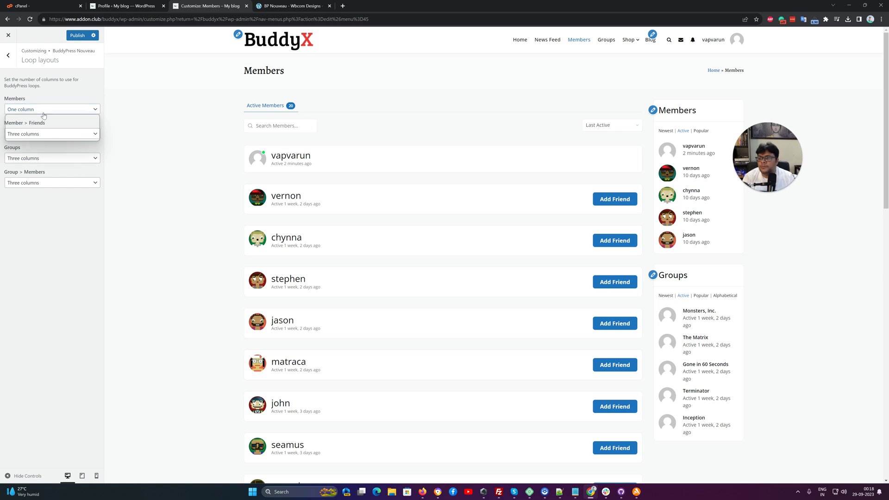
Set the Members loop layout to three columns and, with another member's friends list previewed, set Member > Friends to two columns
click(38, 132)
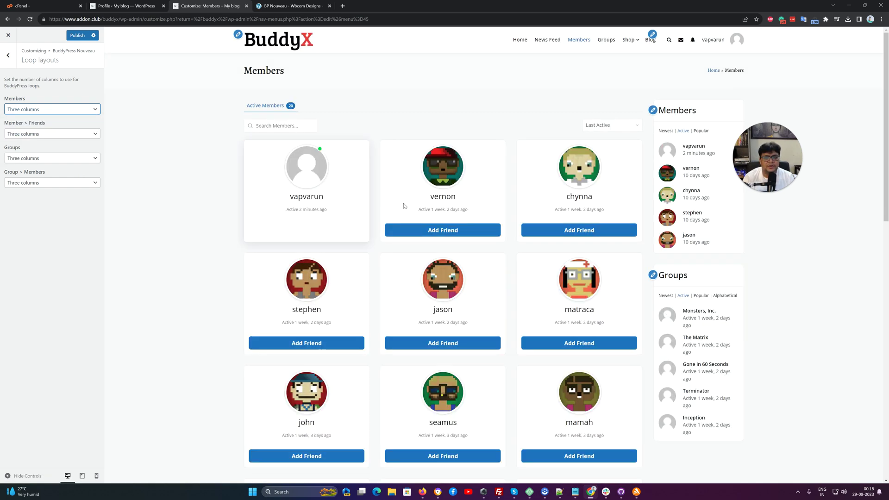
click(439, 199)
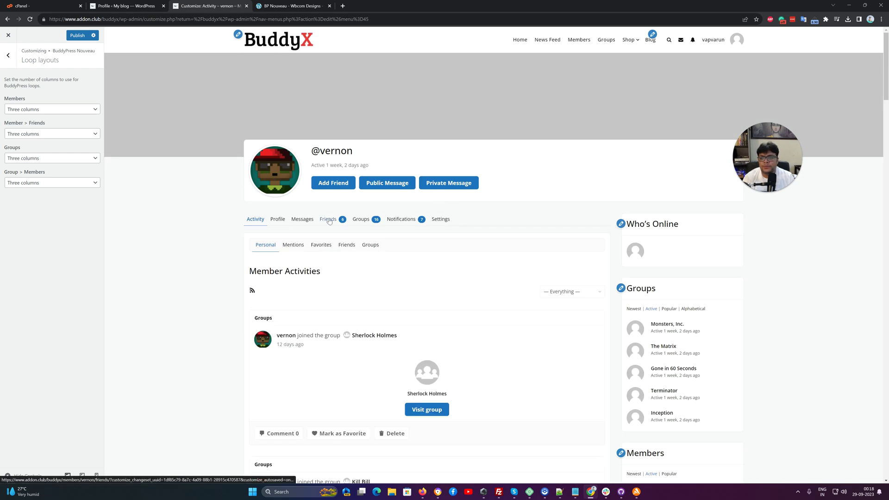
click(330, 220)
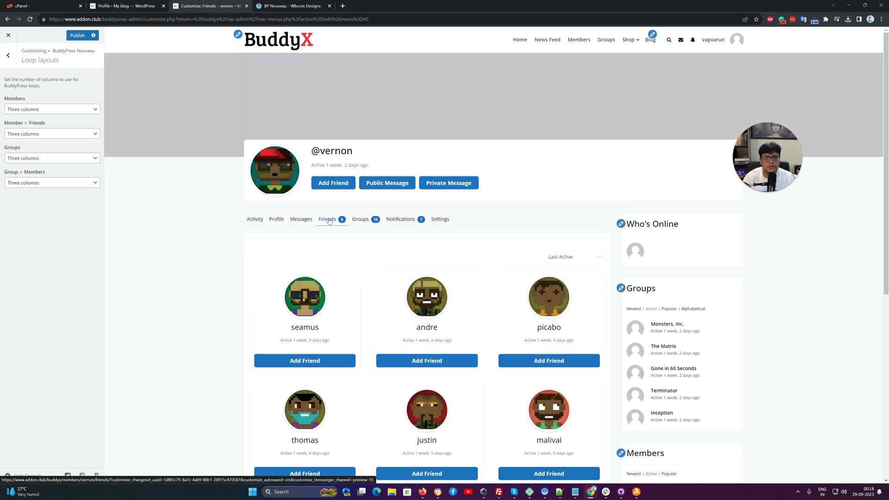
click(33, 134)
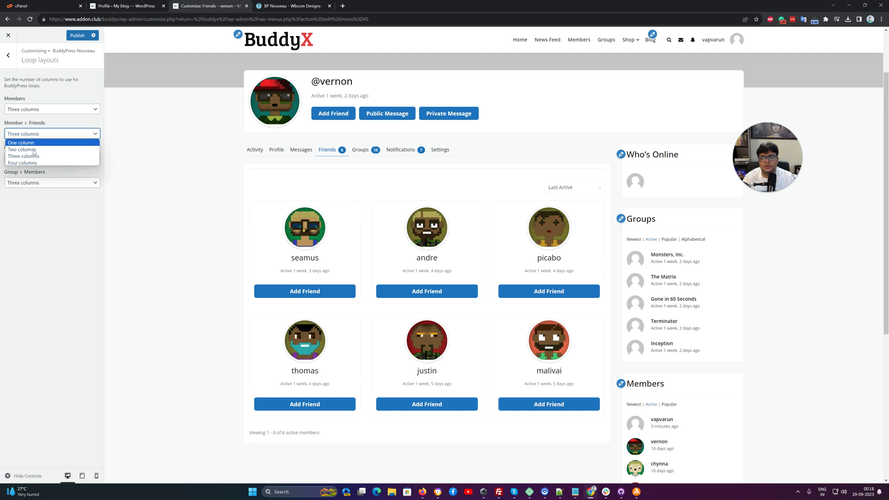
click(31, 150)
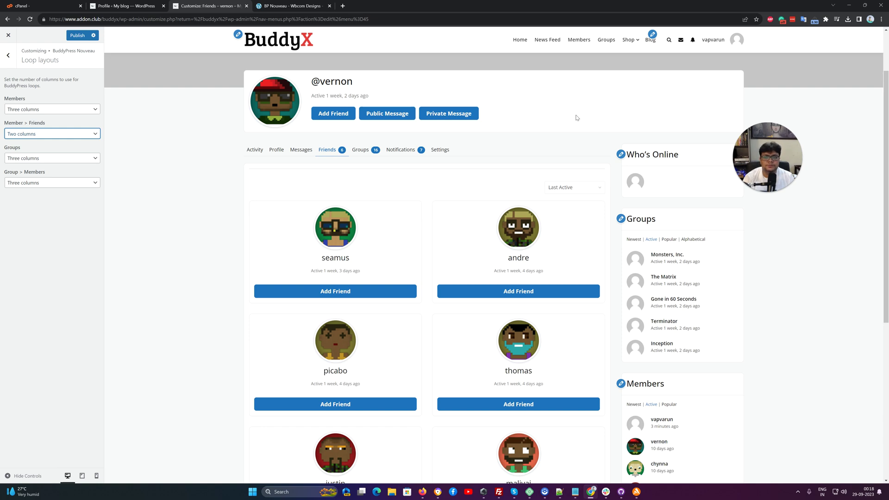
Preview the Groups directory and set the Groups loop layout to two columns
click(604, 39)
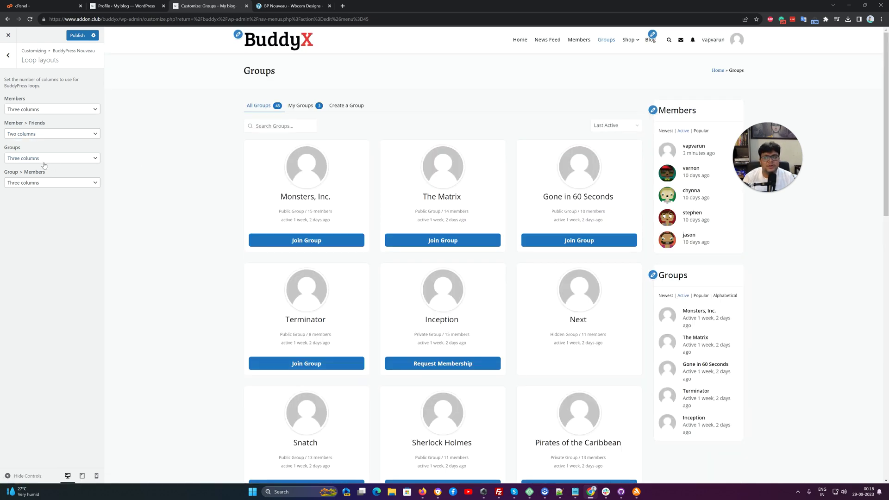
click(52, 159)
click(42, 174)
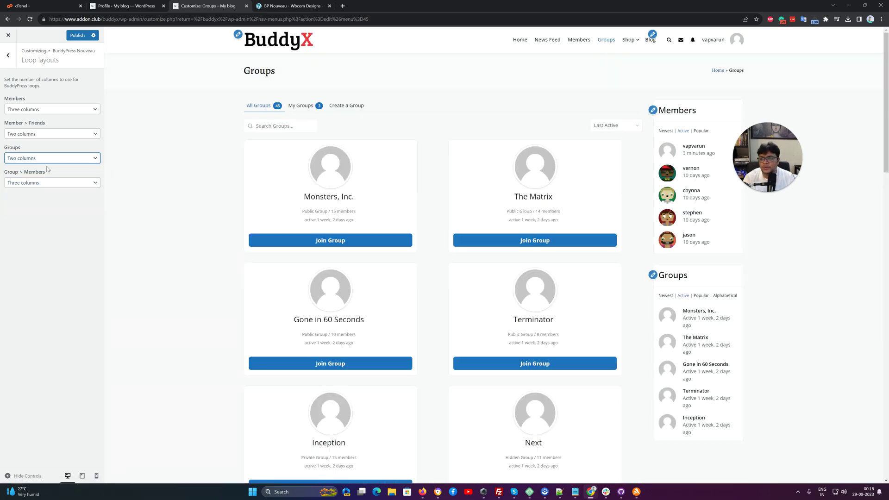
Preview the members list of the Monsters, Inc. group and set the Group > Members loop layout to two columns
click(53, 183)
click(324, 197)
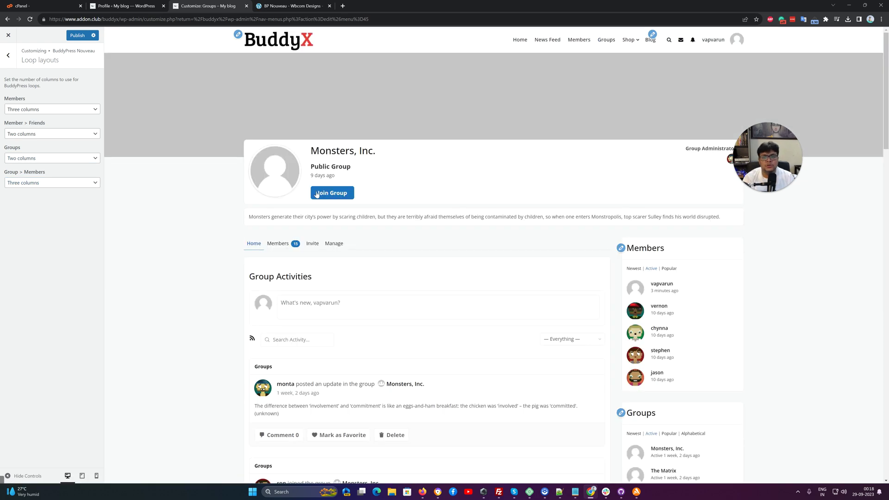
click(283, 245)
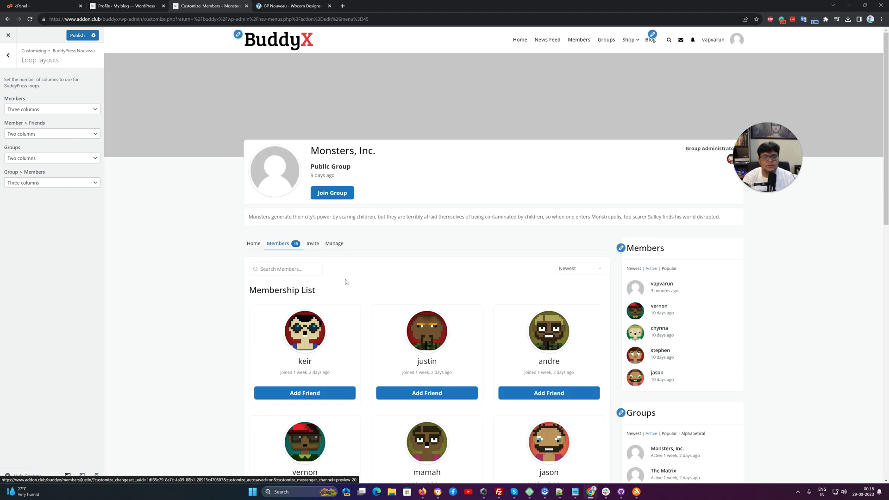
click(52, 186)
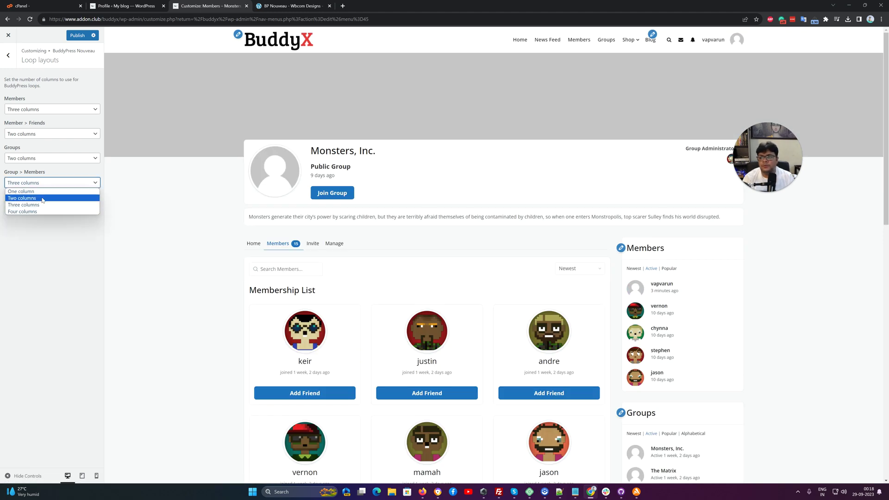
click(42, 198)
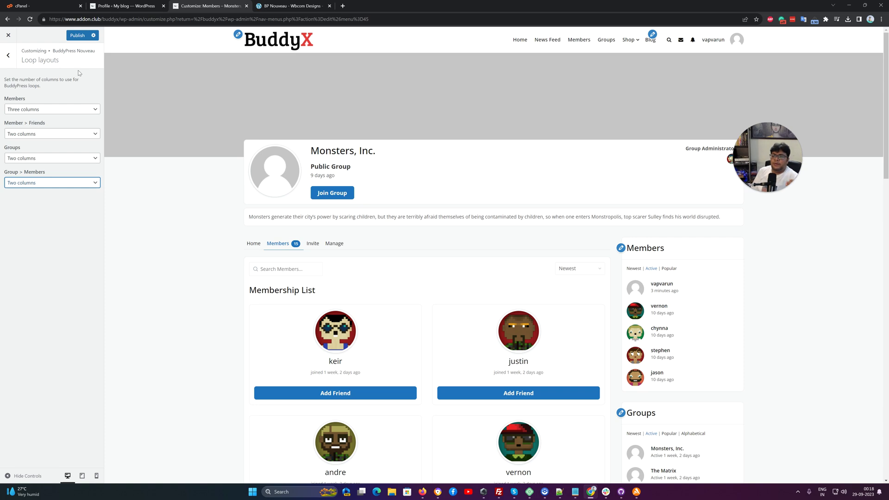
In Directory layouts, preview the Members directory, enable column navigation for it, and publish
click(7, 57)
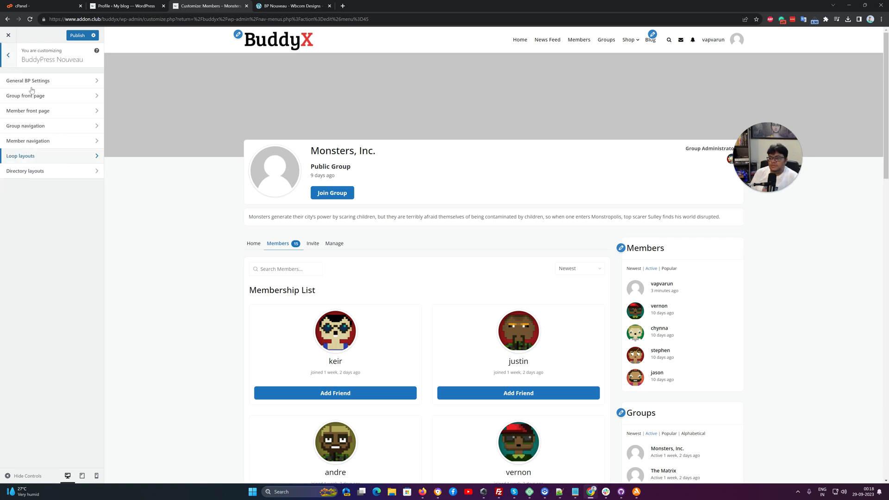
click(46, 177)
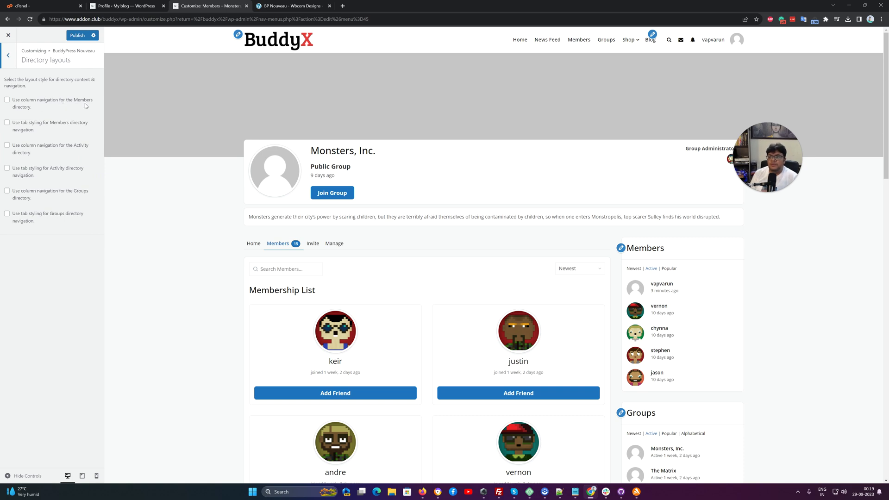
click(579, 40)
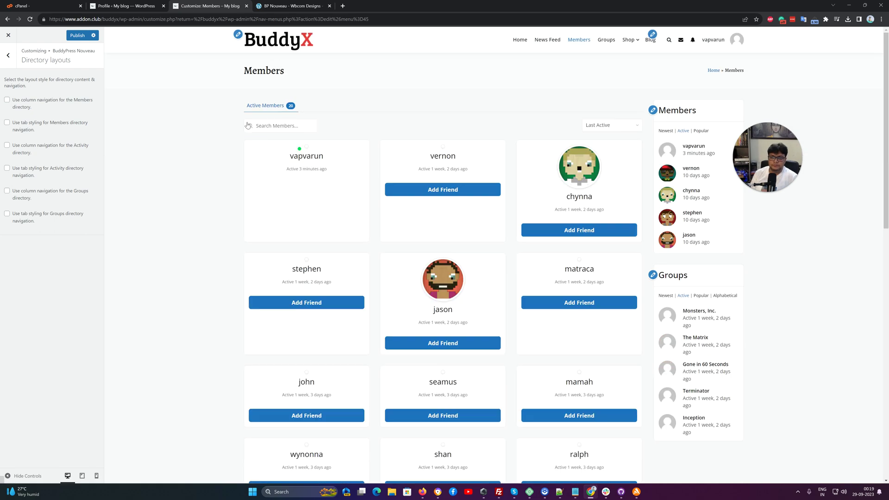
click(40, 101)
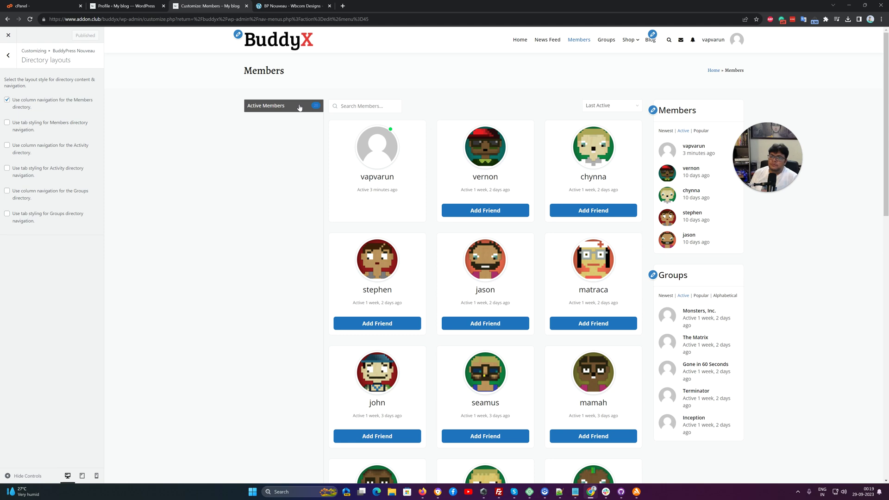
Turn off column navigation for the Members directory and publish the change
click(27, 103)
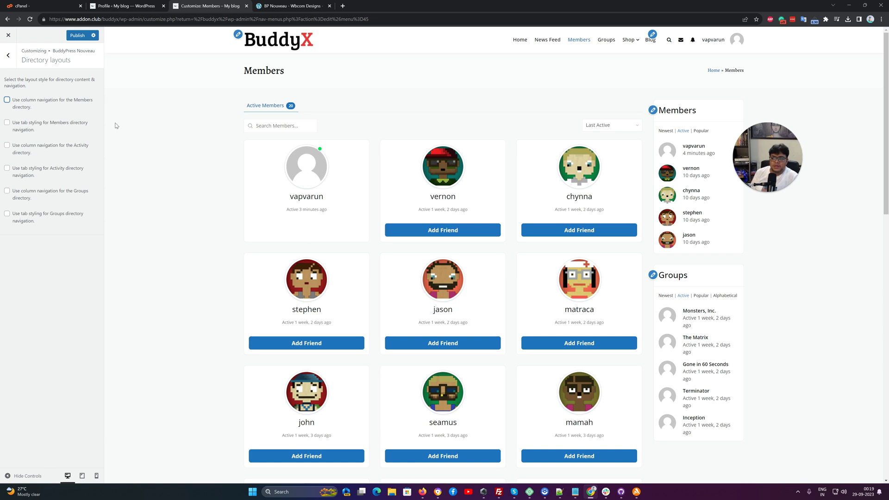
click(77, 37)
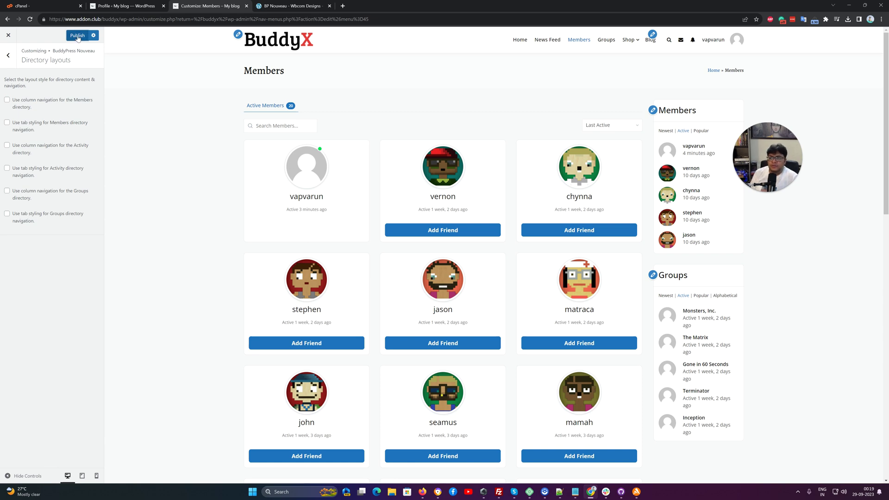